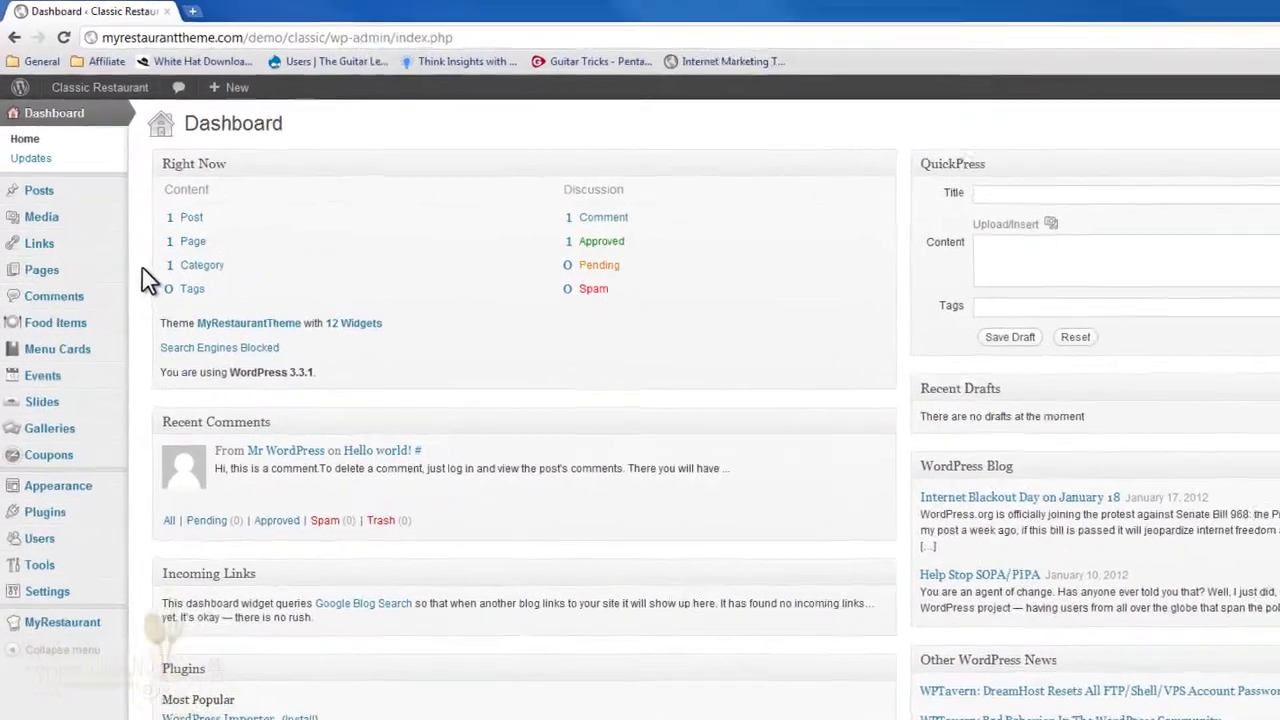
Create a new page titled "News" and publish it.
{"action": "mouse_move", "coordinate": [50, 203]}
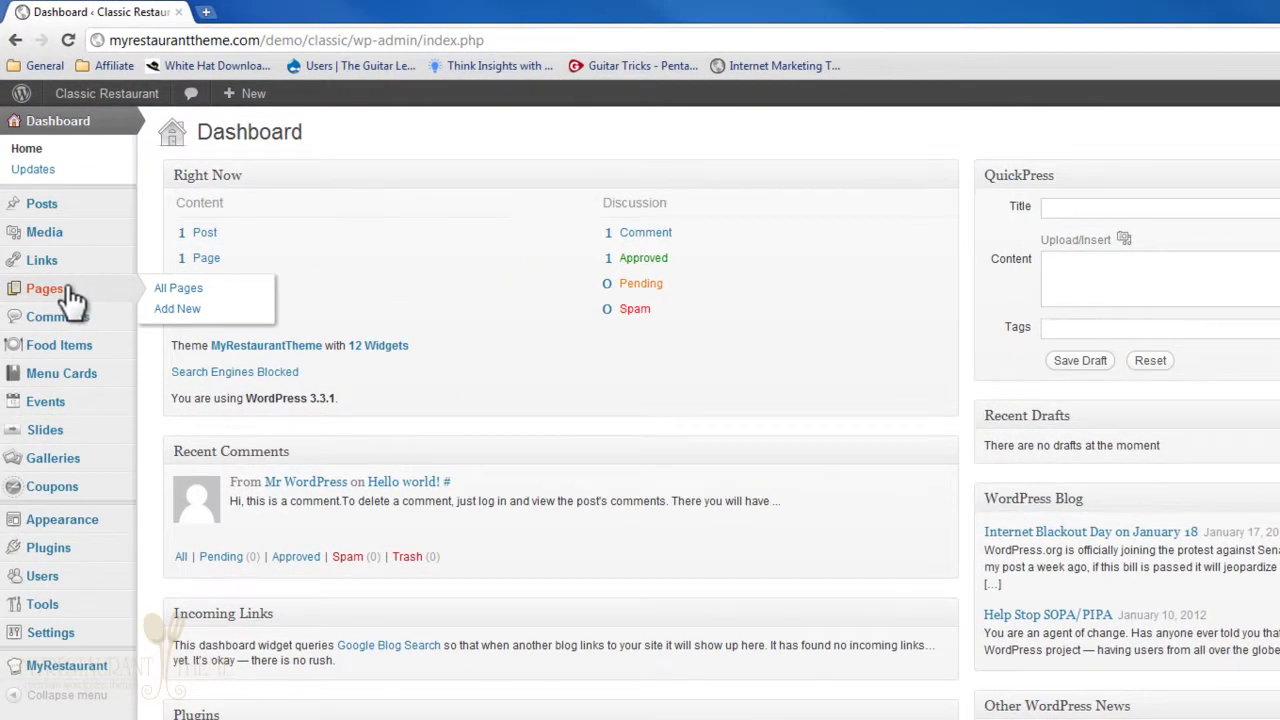
{"action": "left_click", "coordinate": [178, 309]}
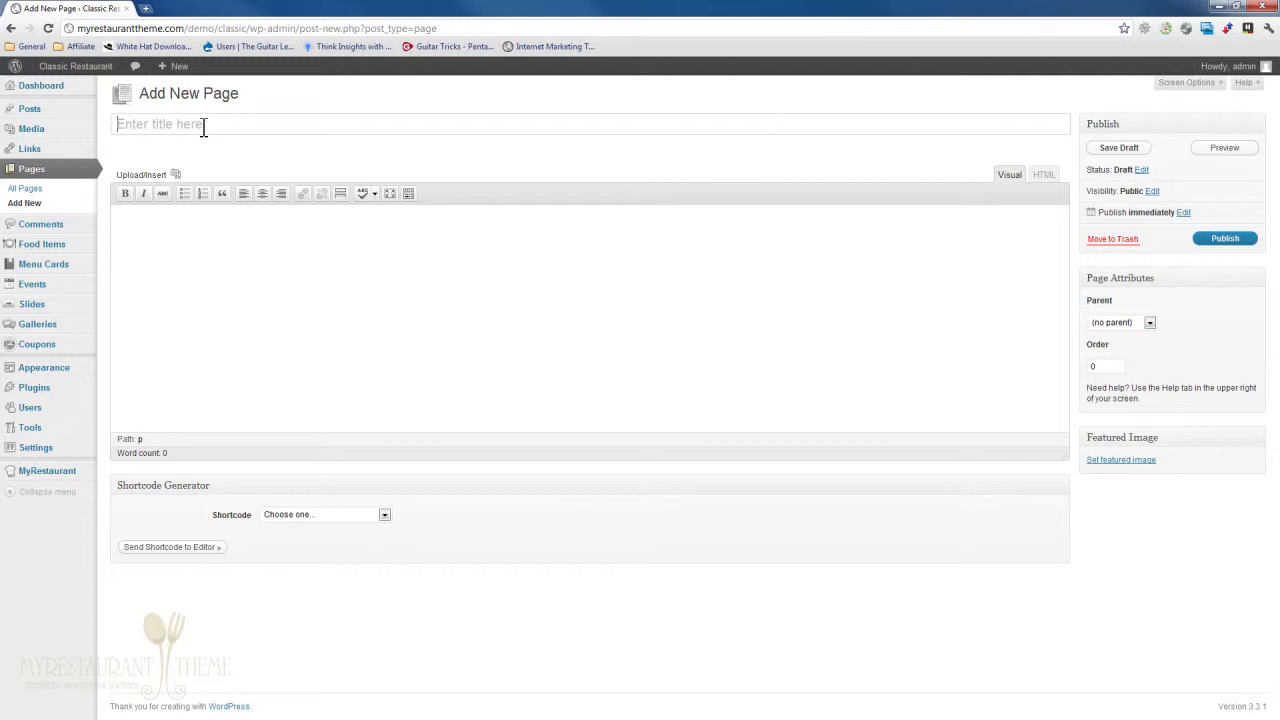
{"action": "left_click", "coordinate": [233, 124]}
{"action": "type", "text": "News"}
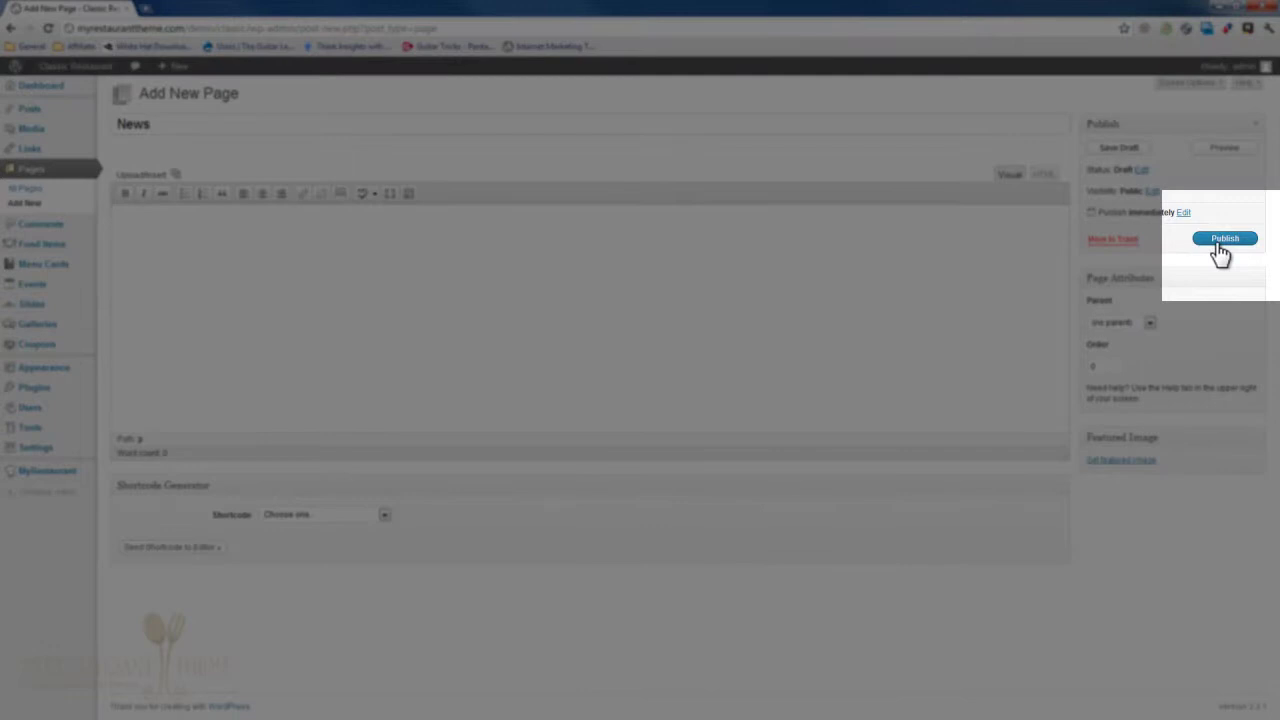
{"action": "left_click", "coordinate": [1221, 250]}
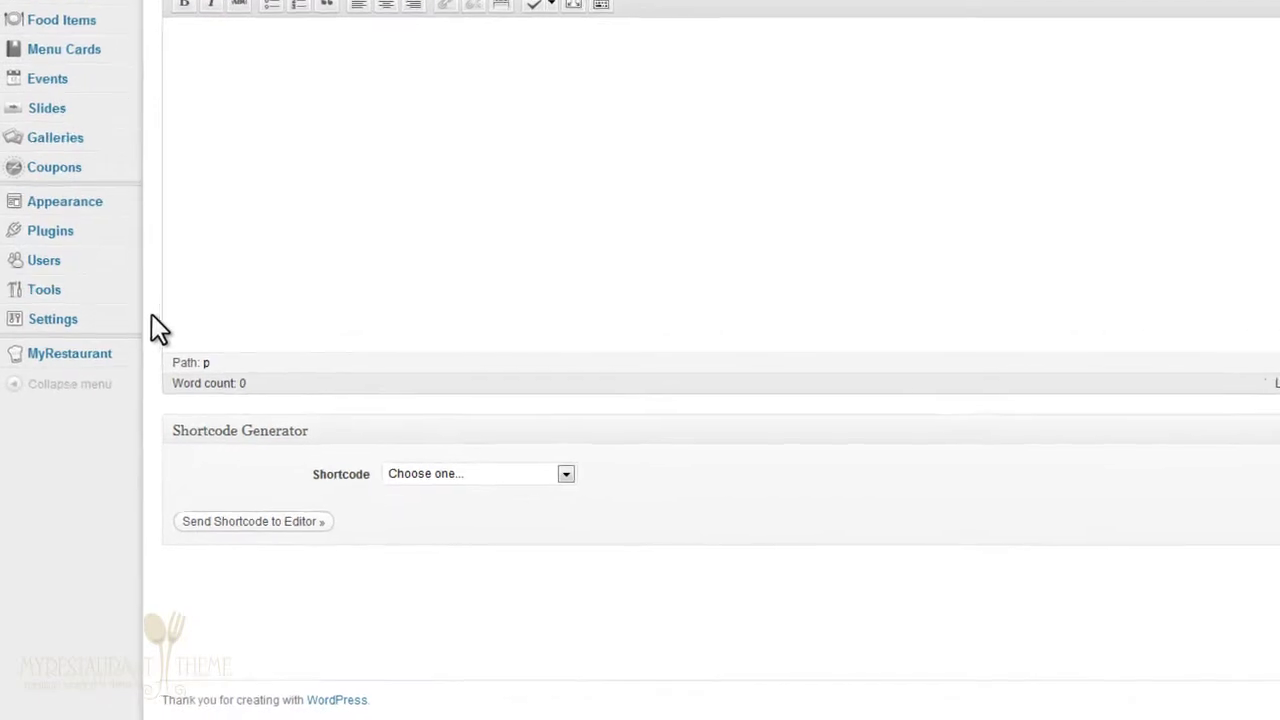
Set the Blog Page to News in the MyRestaurant theme's blog settings and save the changes.
{"action": "mouse_move", "coordinate": [85, 477]}
{"action": "left_click", "coordinate": [90, 330]}
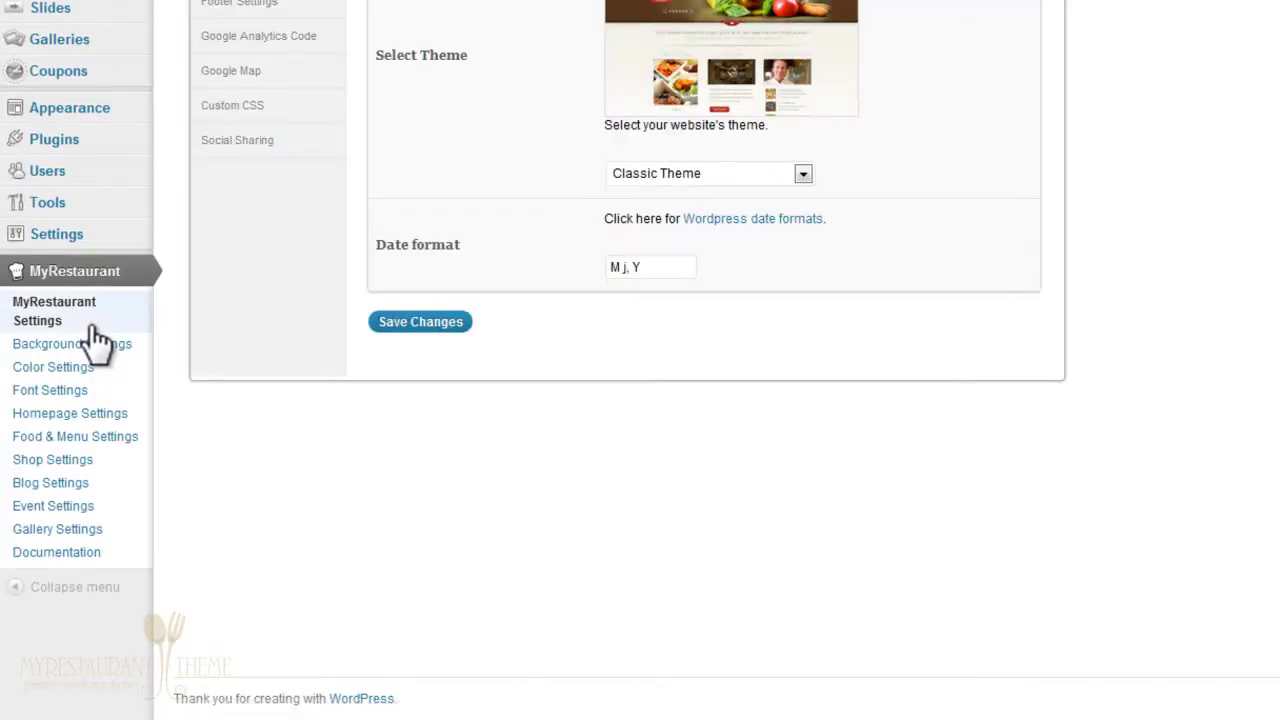
{"action": "left_click", "coordinate": [84, 486]}
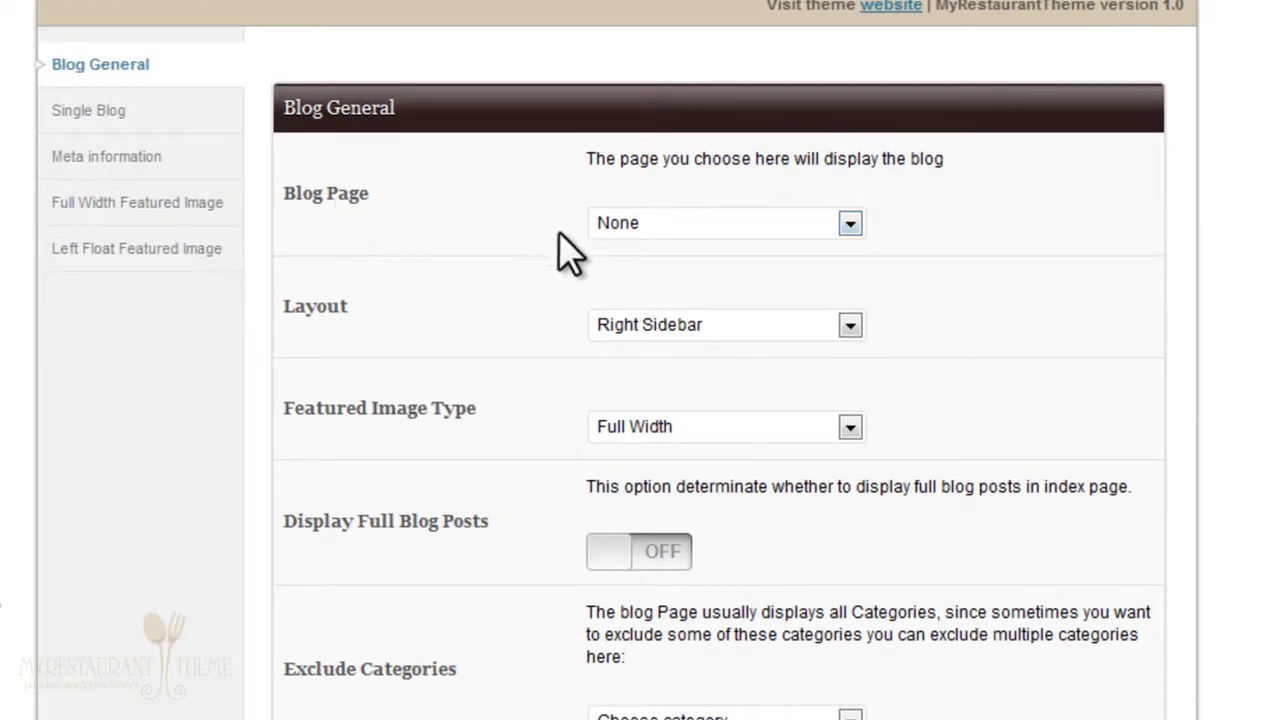
{"action": "left_click", "coordinate": [668, 224]}
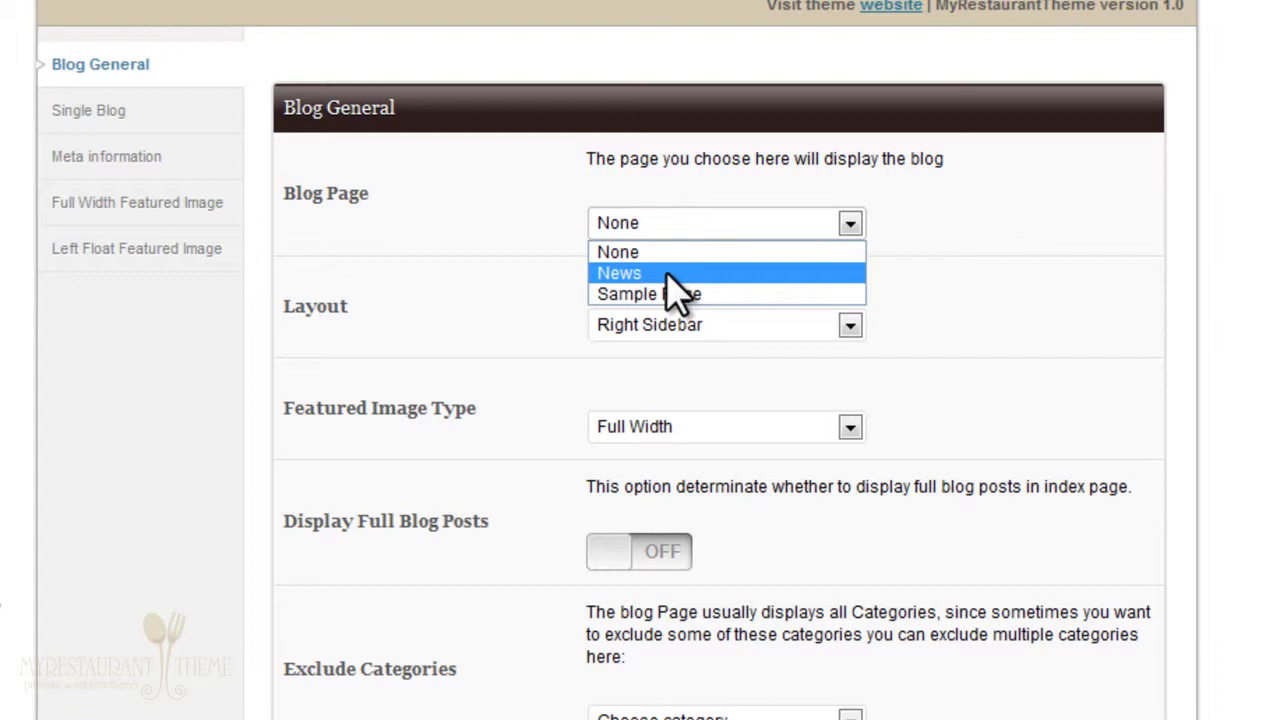
{"action": "left_click", "coordinate": [667, 274]}
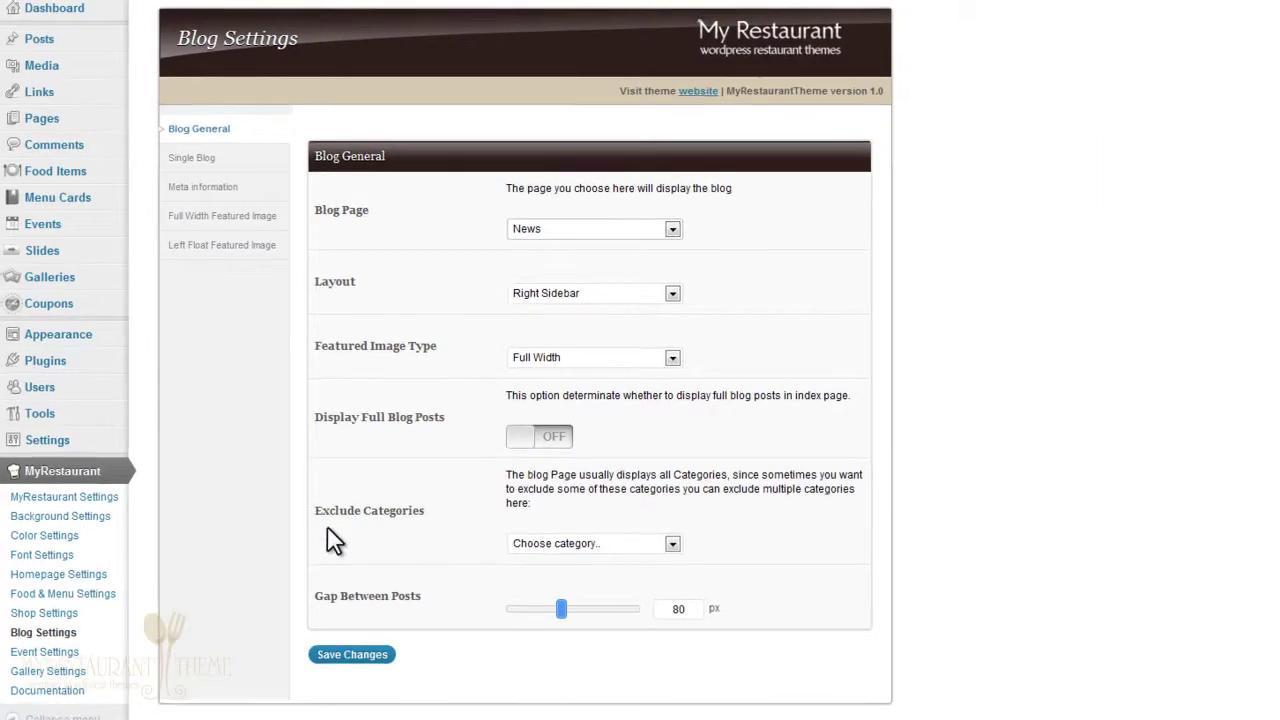
{"action": "left_click", "coordinate": [339, 656]}
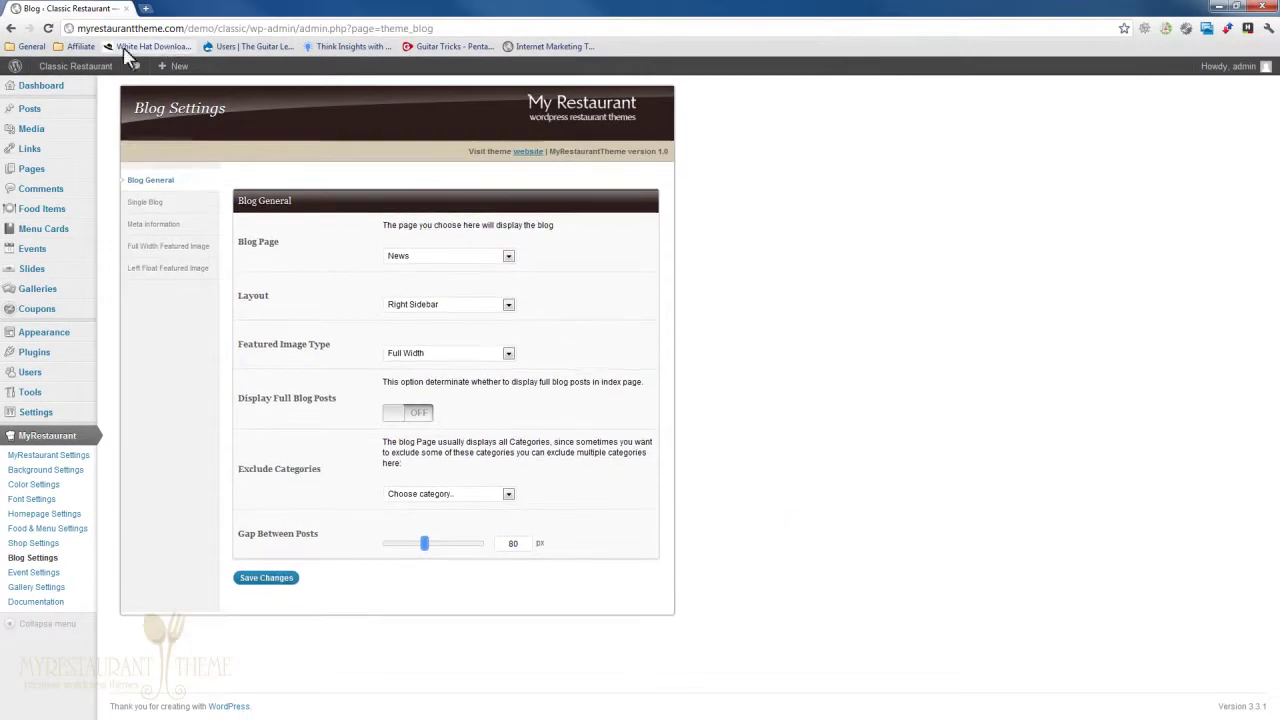
View the News page on the live site in a separate browser tab, and return to the admin area.
{"action": "middle_click", "coordinate": [104, 84]}
{"action": "left_click", "coordinate": [205, 9]}
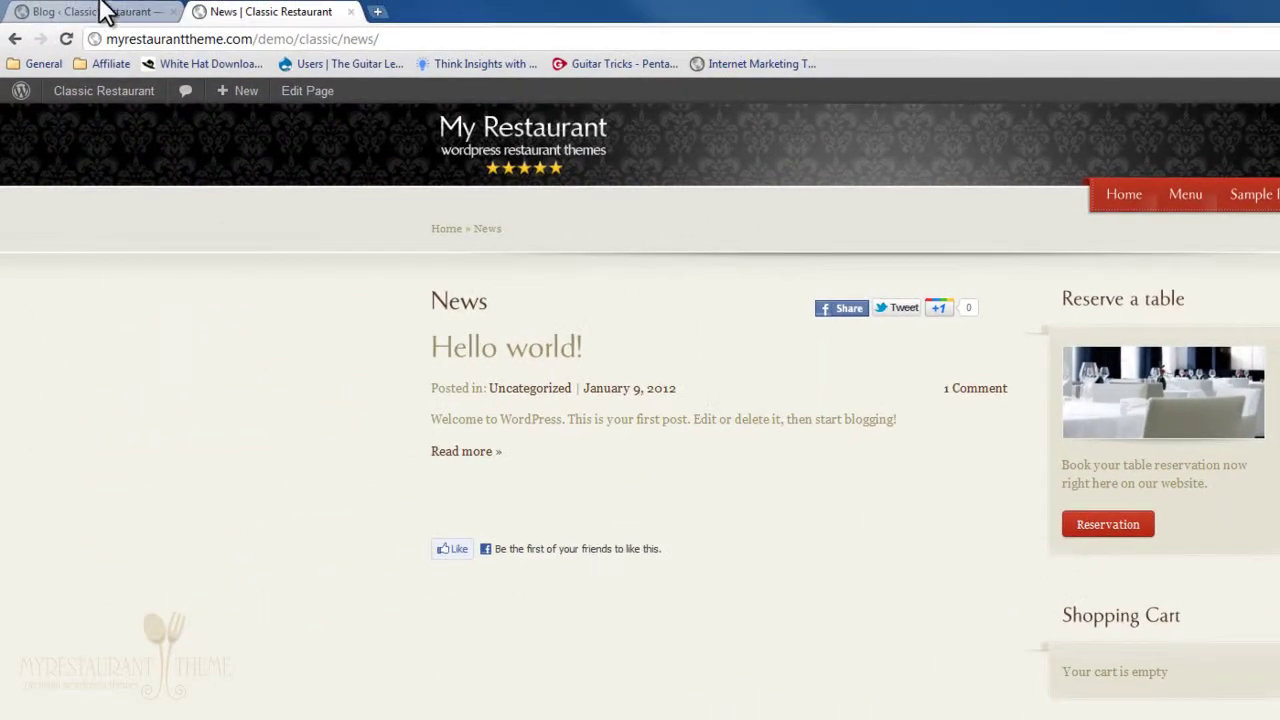
{"action": "left_click", "coordinate": [97, 12]}
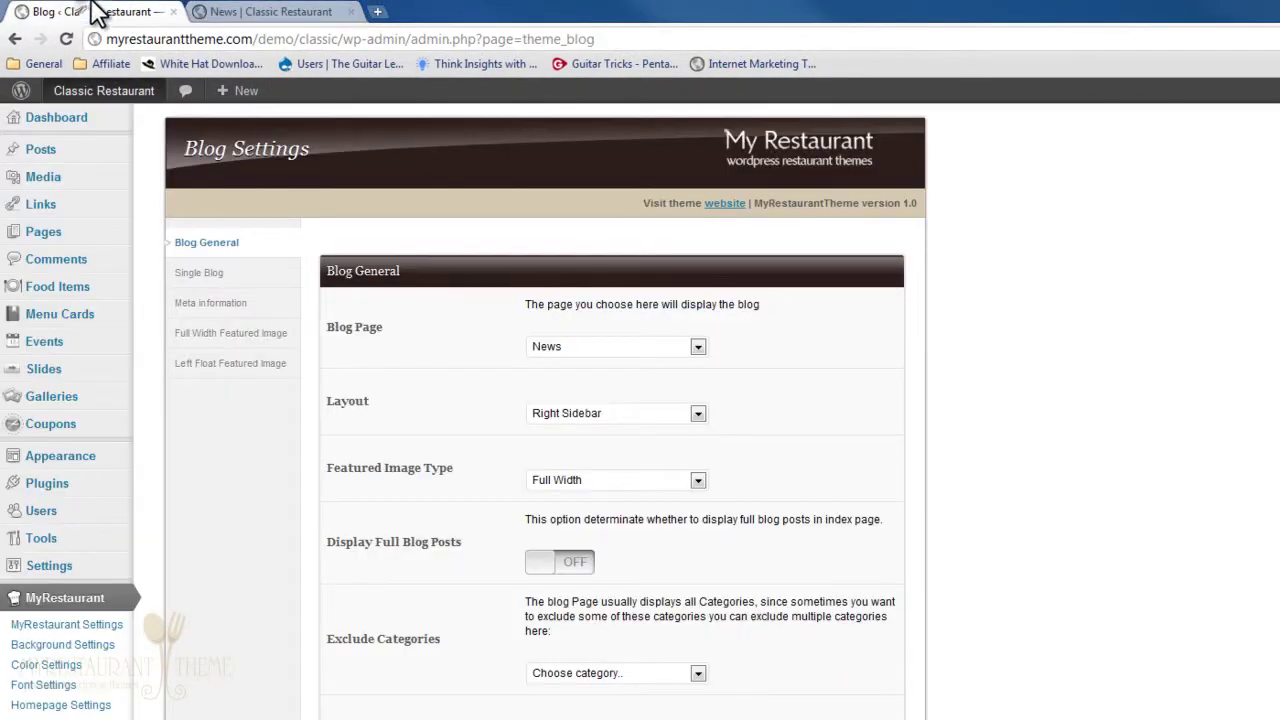
Move the default "Hello world!" post to the trash.
{"action": "left_click", "coordinate": [86, 163]}
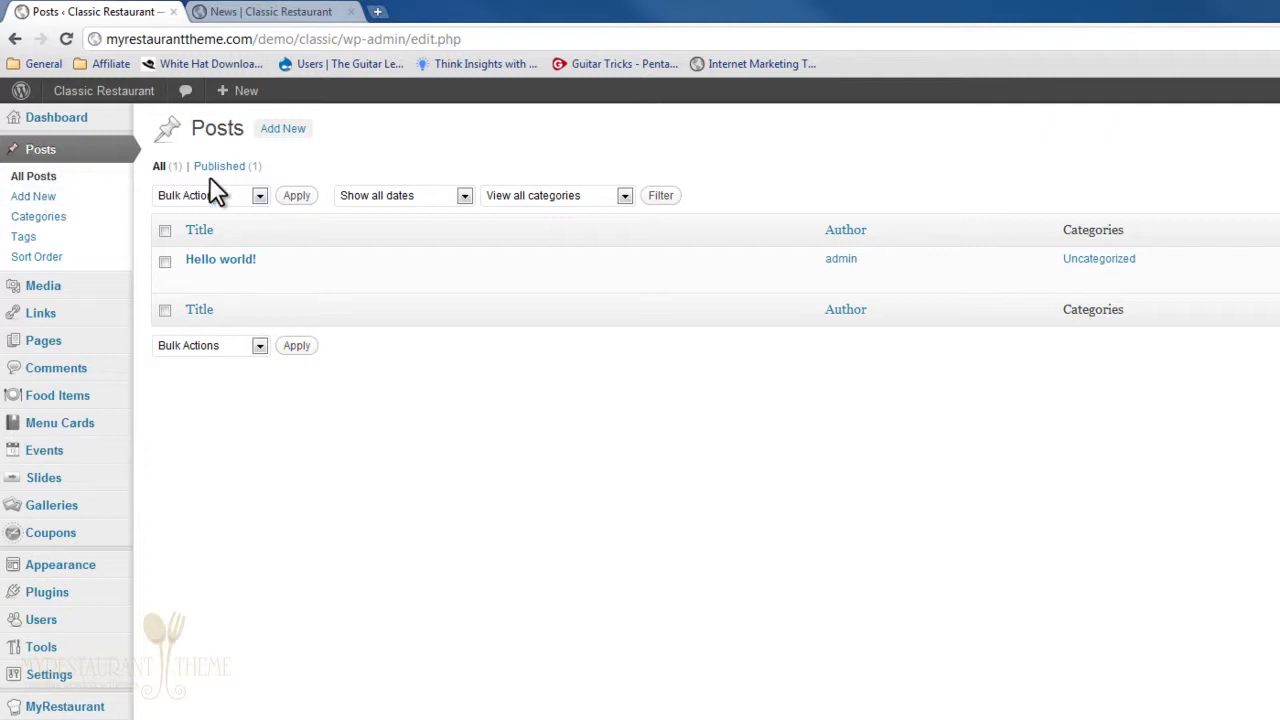
{"action": "mouse_move", "coordinate": [177, 266]}
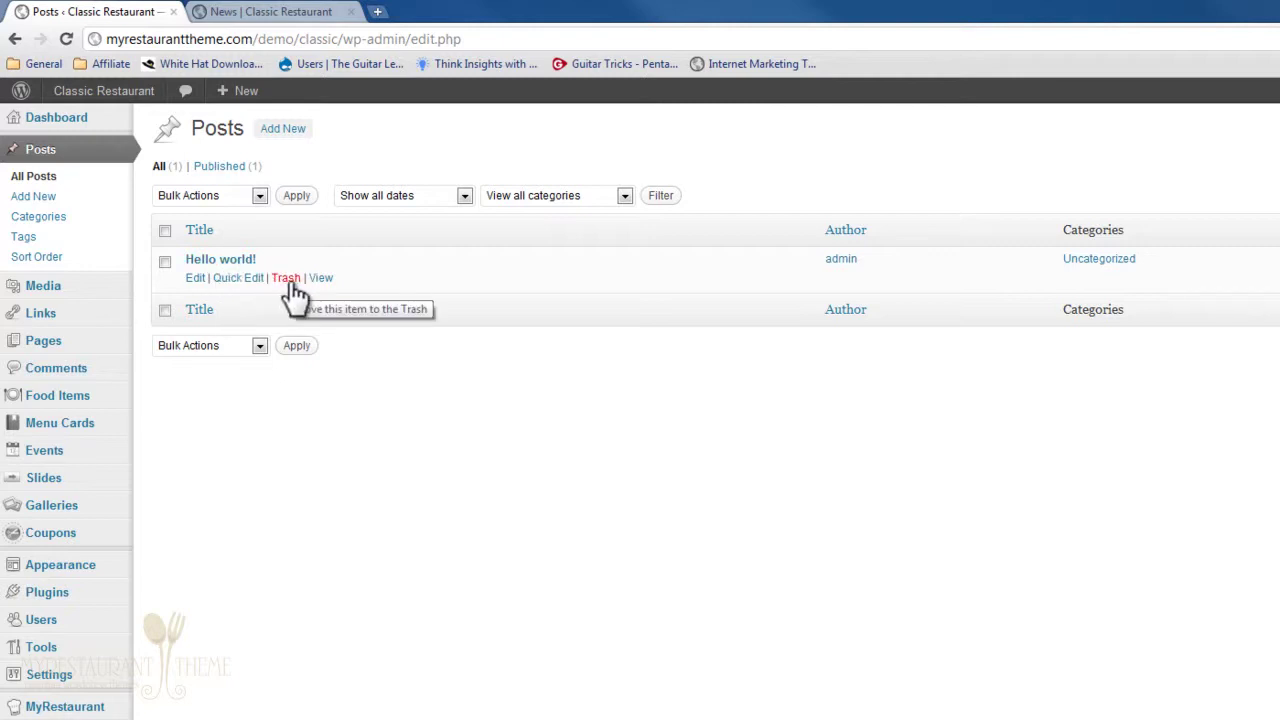
{"action": "left_click", "coordinate": [288, 280]}
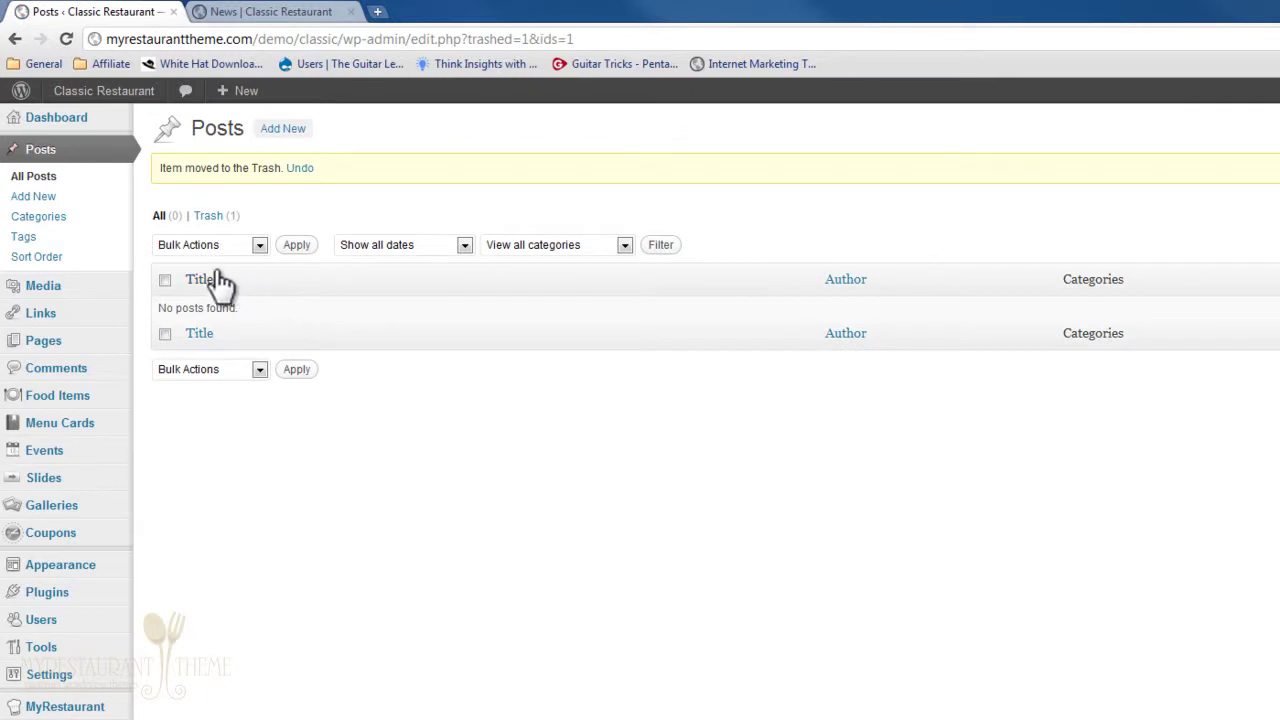
Start a new post titled "New Chef" and paste the copied placeholder paragraphs into its body.
{"action": "left_click", "coordinate": [90, 199]}
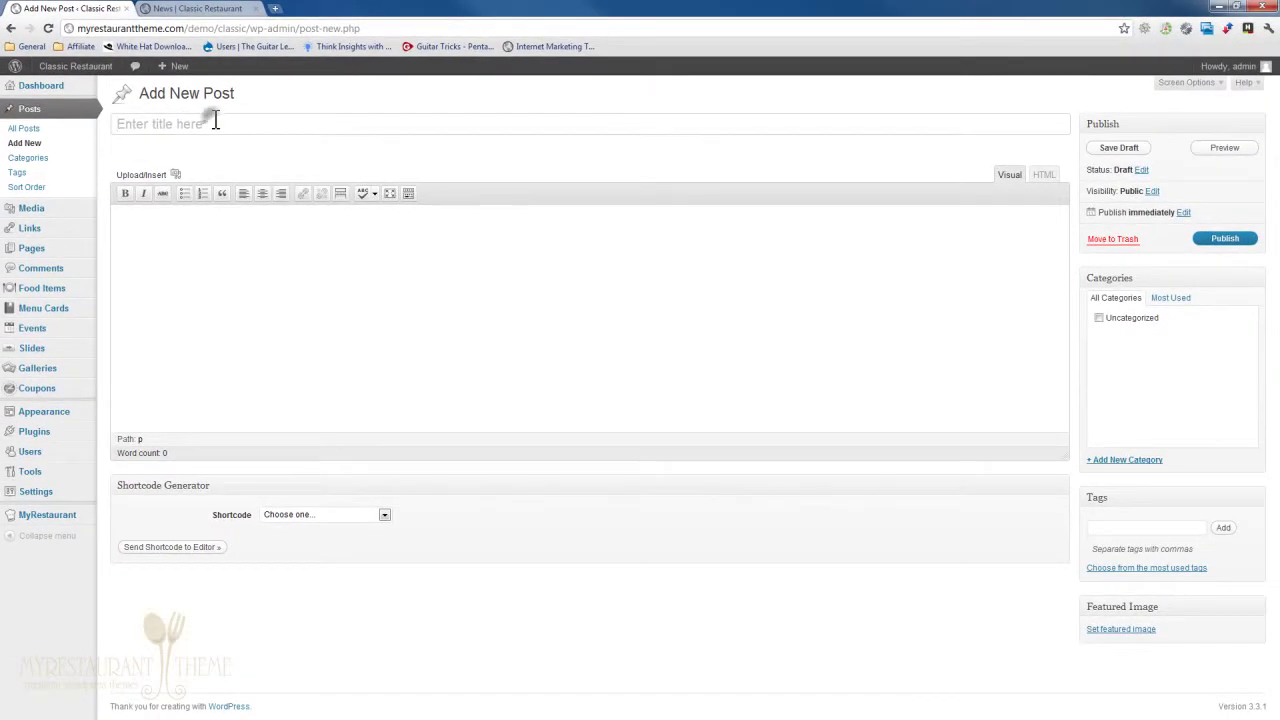
{"action": "type", "text": "New Chef"}
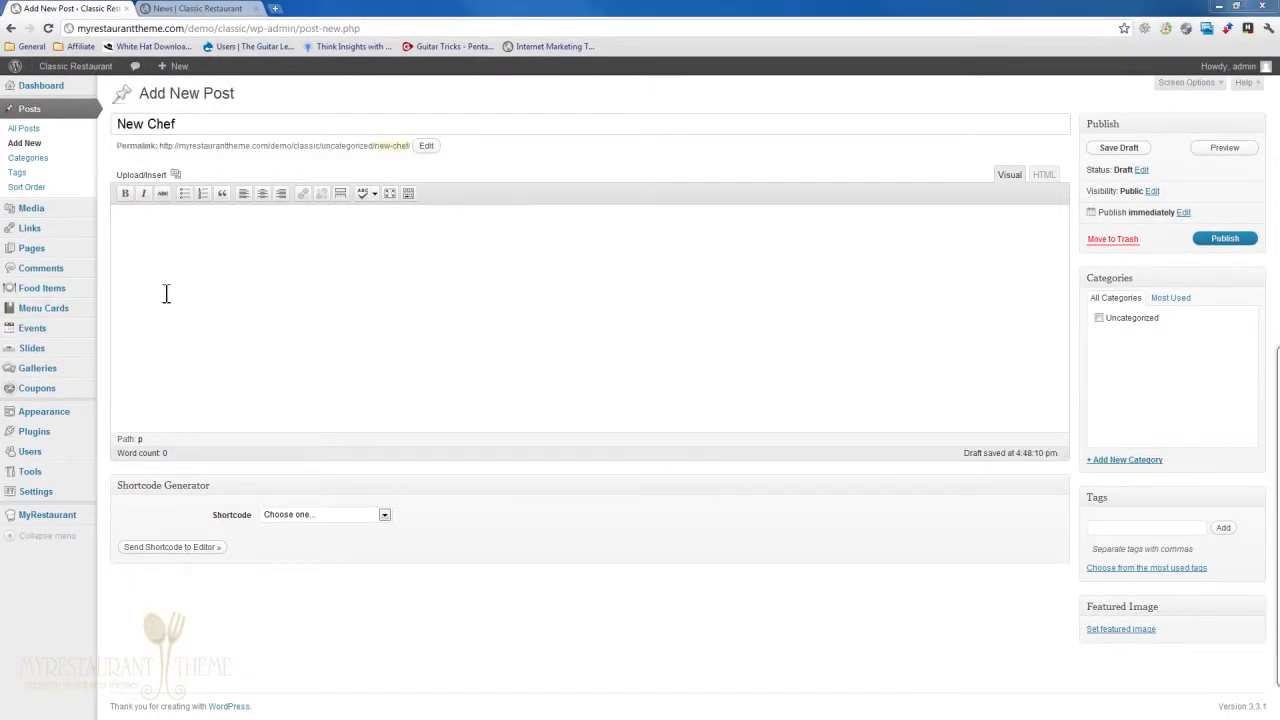
{"action": "left_click", "coordinate": [296, 283]}
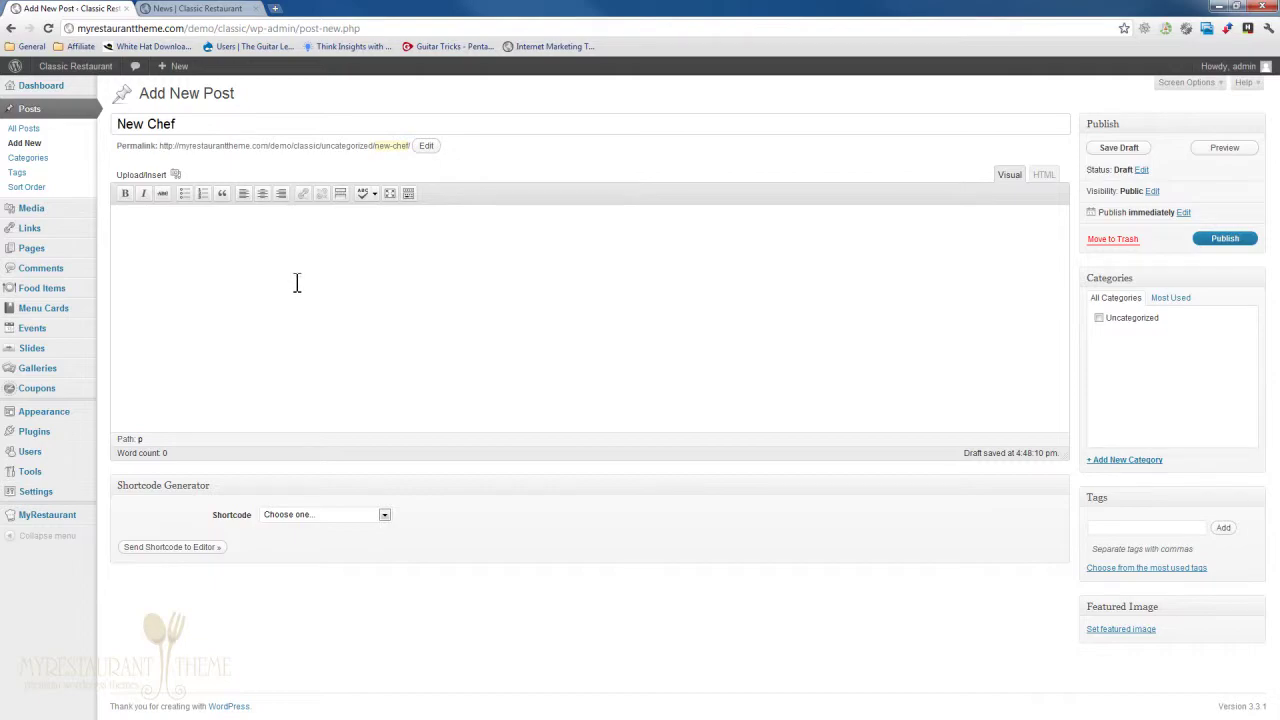
{"action": "key", "text": "ctrl+v"}
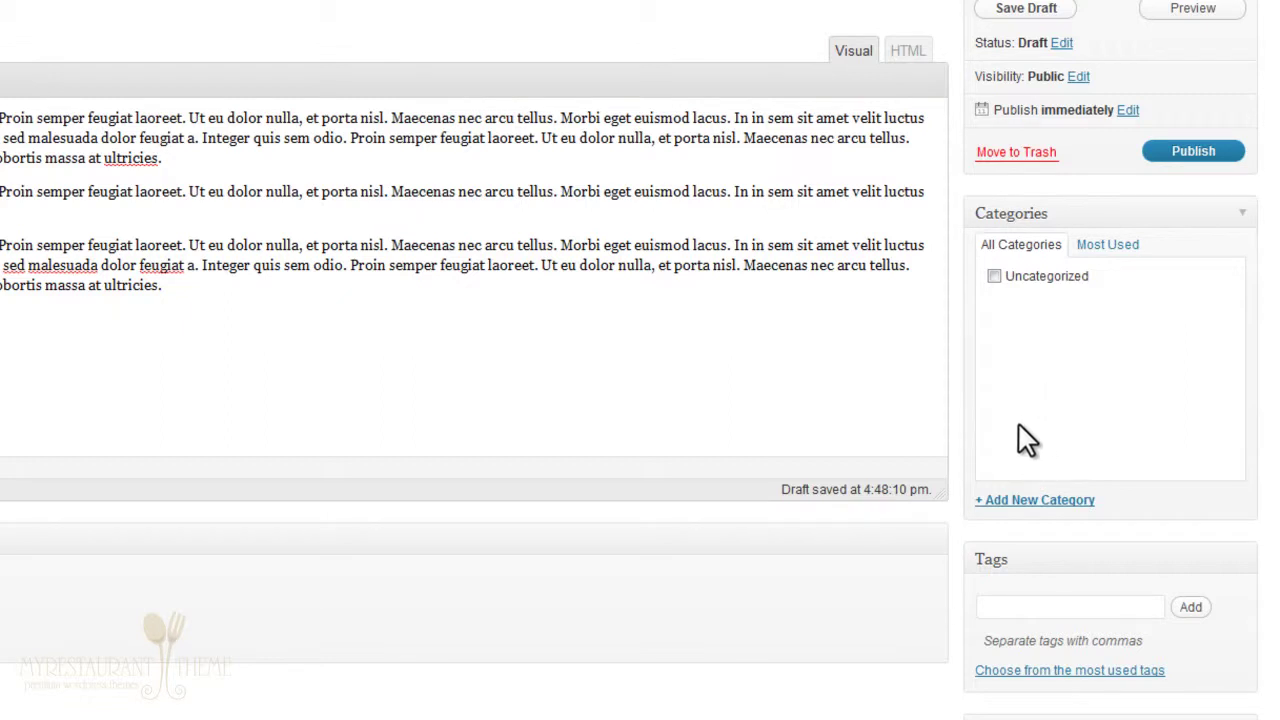
Add a new category named "News" to the post.
{"action": "left_click", "coordinate": [1022, 502]}
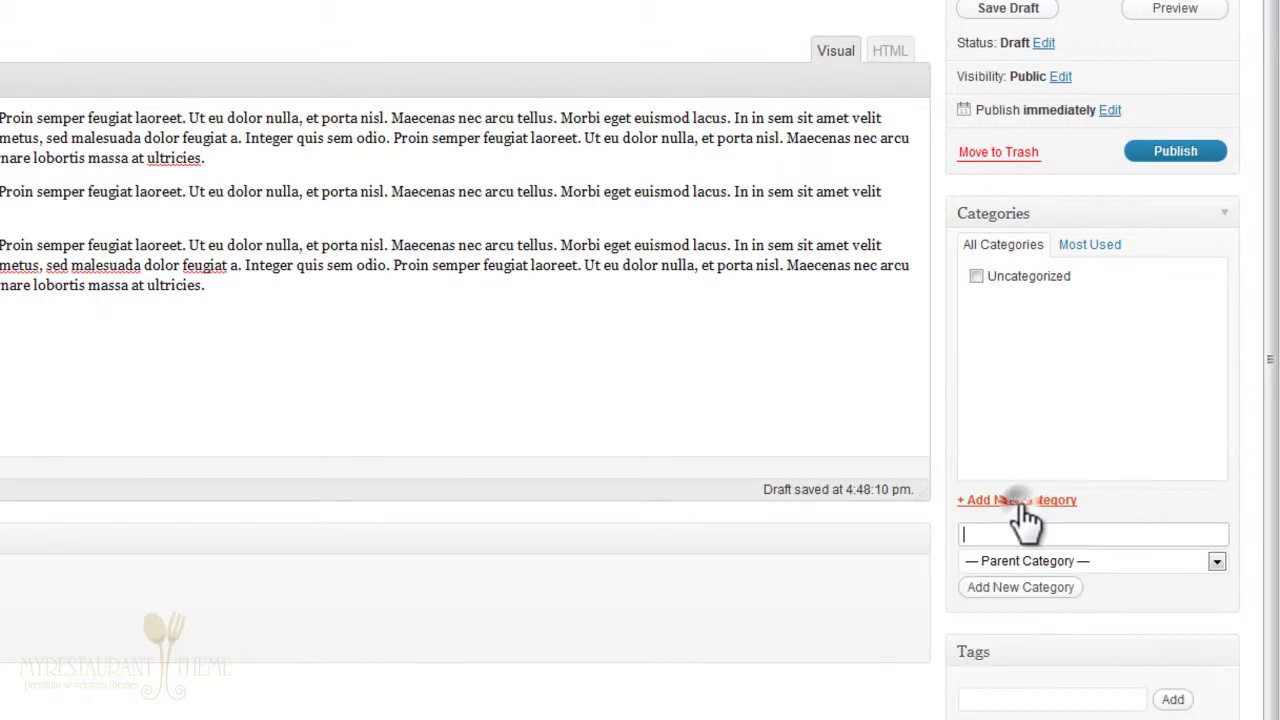
{"action": "type", "text": "New"}
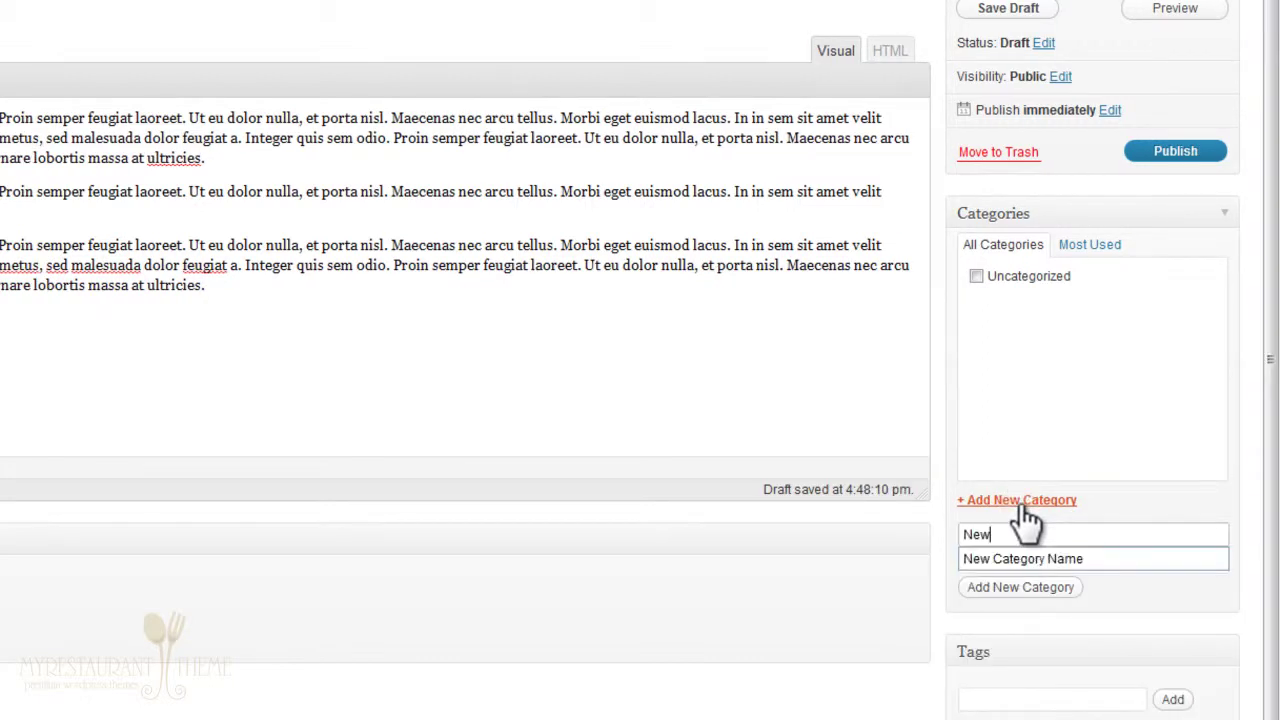
{"action": "type", "text": "s"}
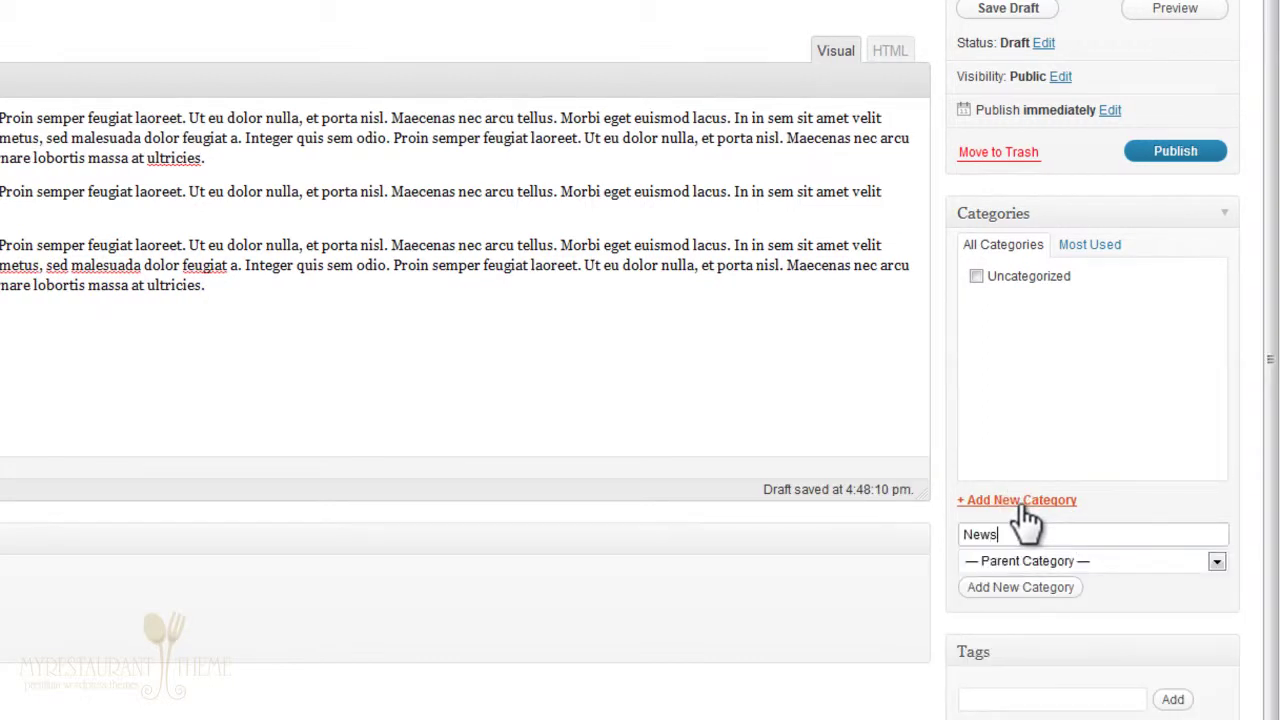
{"action": "left_click", "coordinate": [1006, 594]}
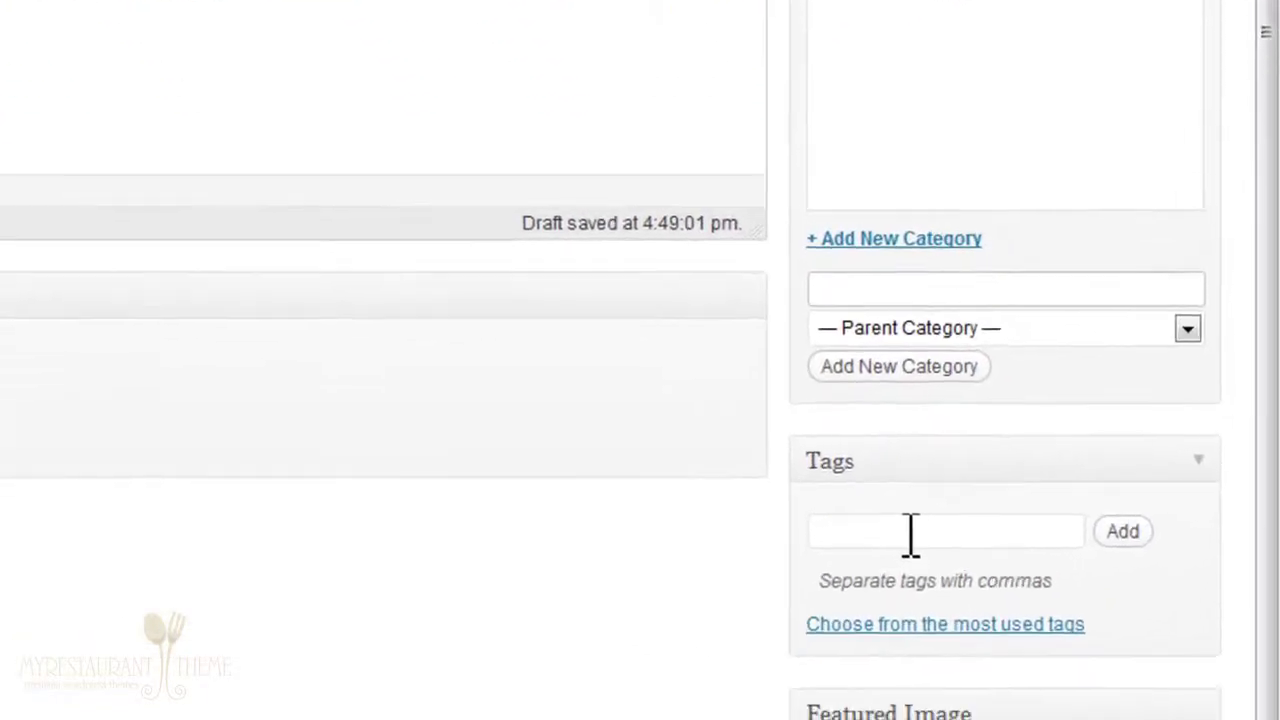
Add the chef's full name as a tag on the post.
{"action": "left_click", "coordinate": [1027, 699]}
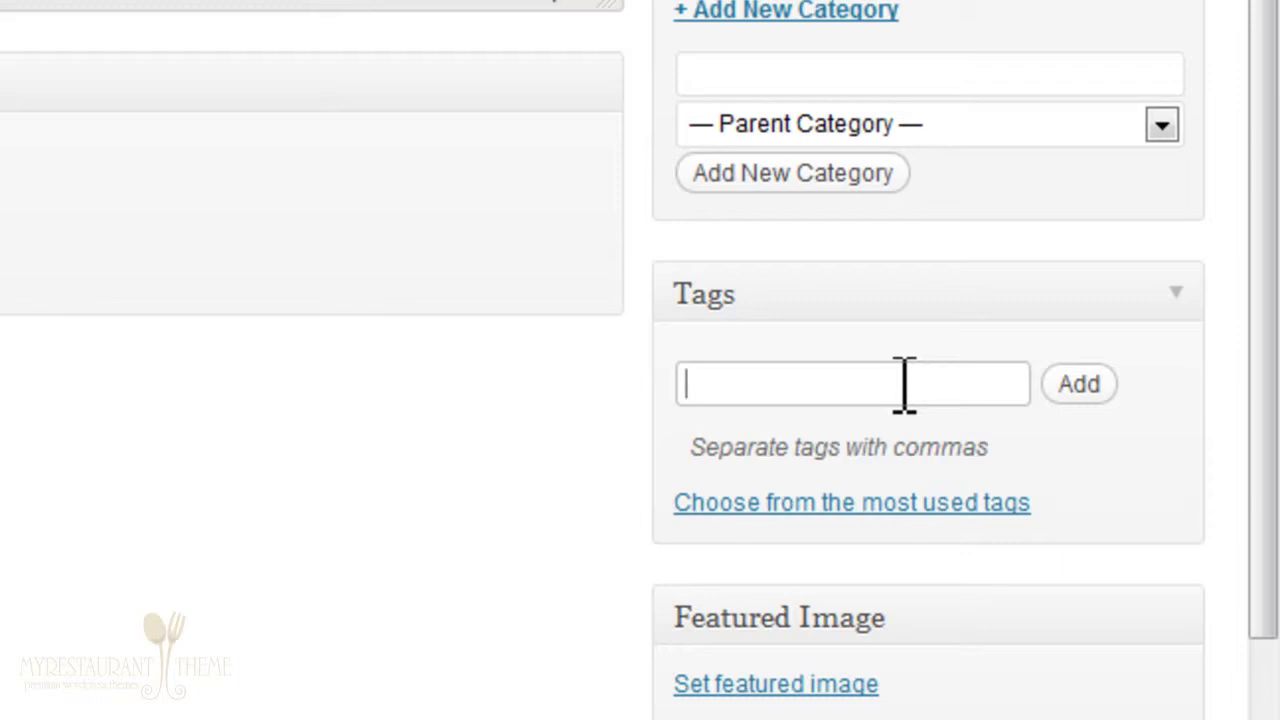
{"action": "type", "text": "John Doe"}
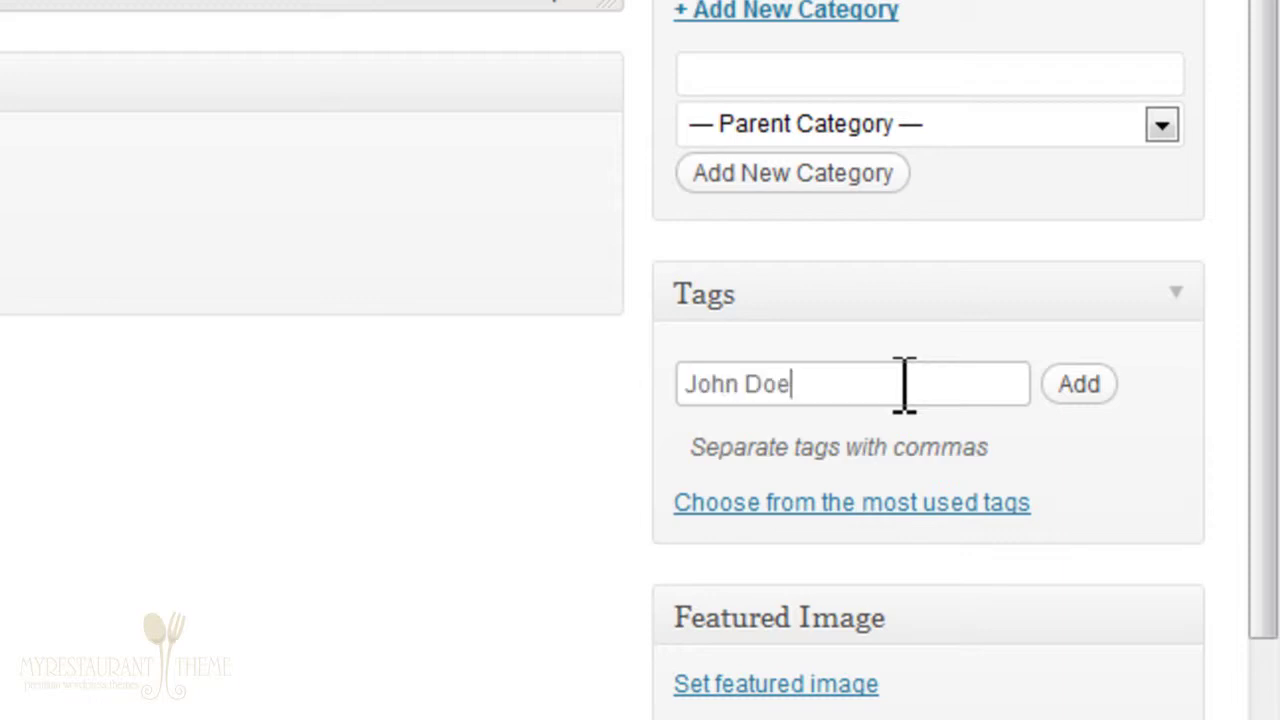
{"action": "key", "text": "Return"}
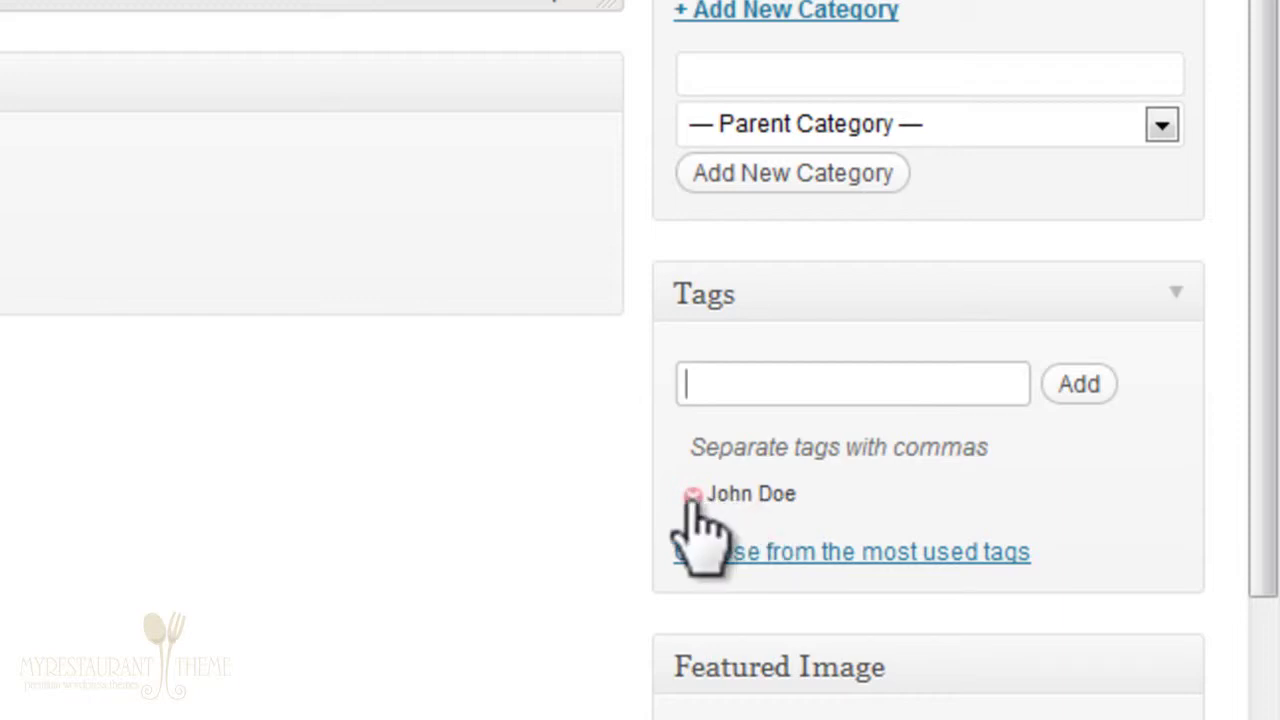
Upload chef.jpg from the MyRestaurantTheme demo folder and use it as the post's featured image.
{"action": "scroll", "coordinate": [665, 420], "scroll_direction": "down", "scroll_amount": 2}
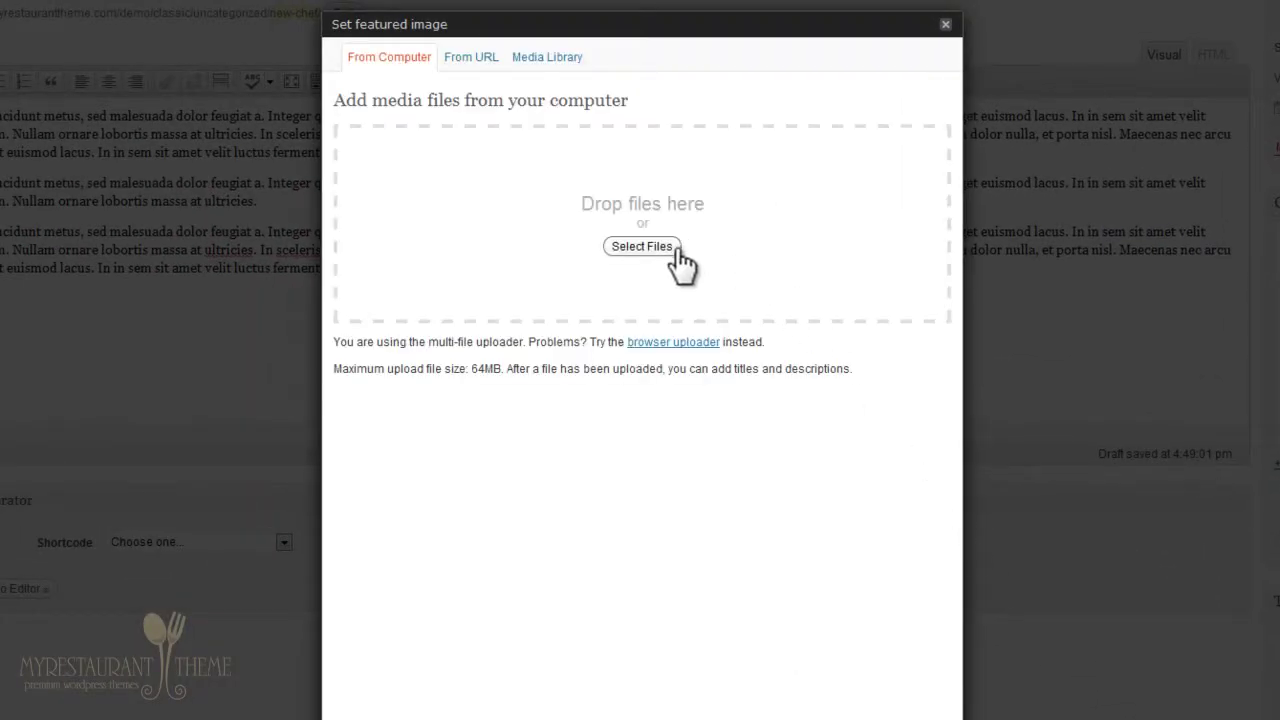
{"action": "left_click", "coordinate": [662, 247]}
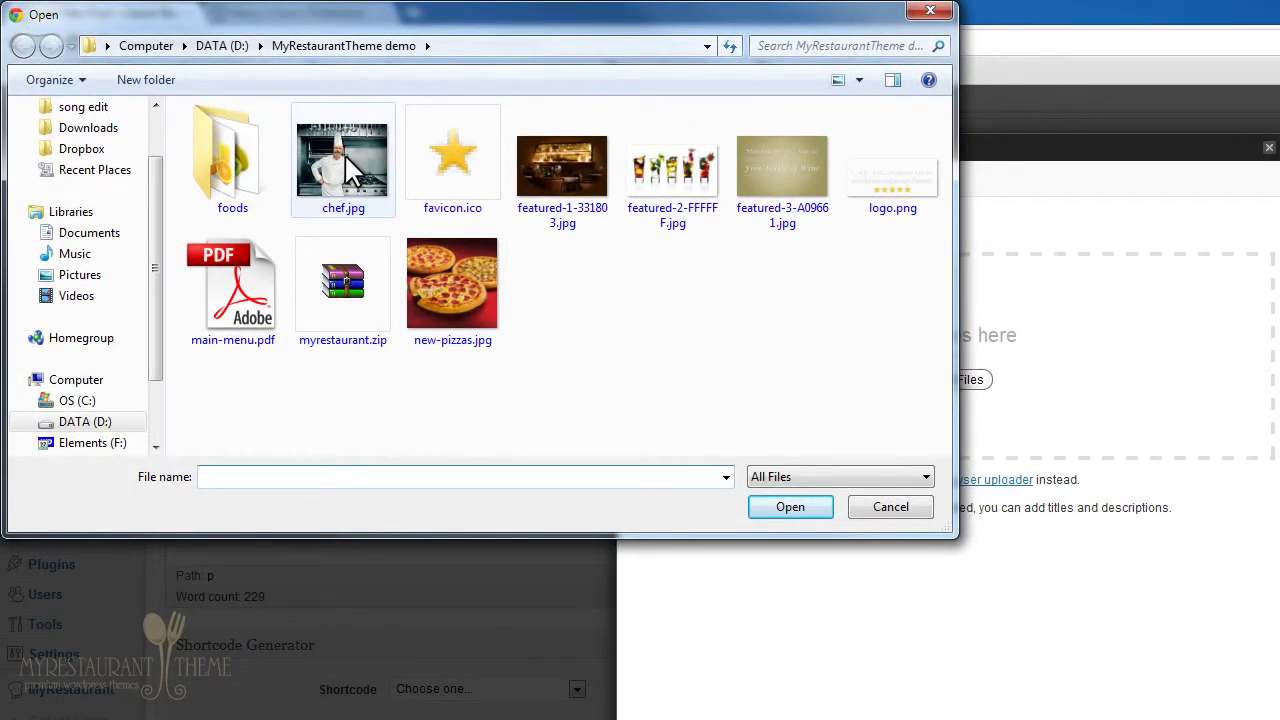
{"action": "left_click", "coordinate": [352, 170]}
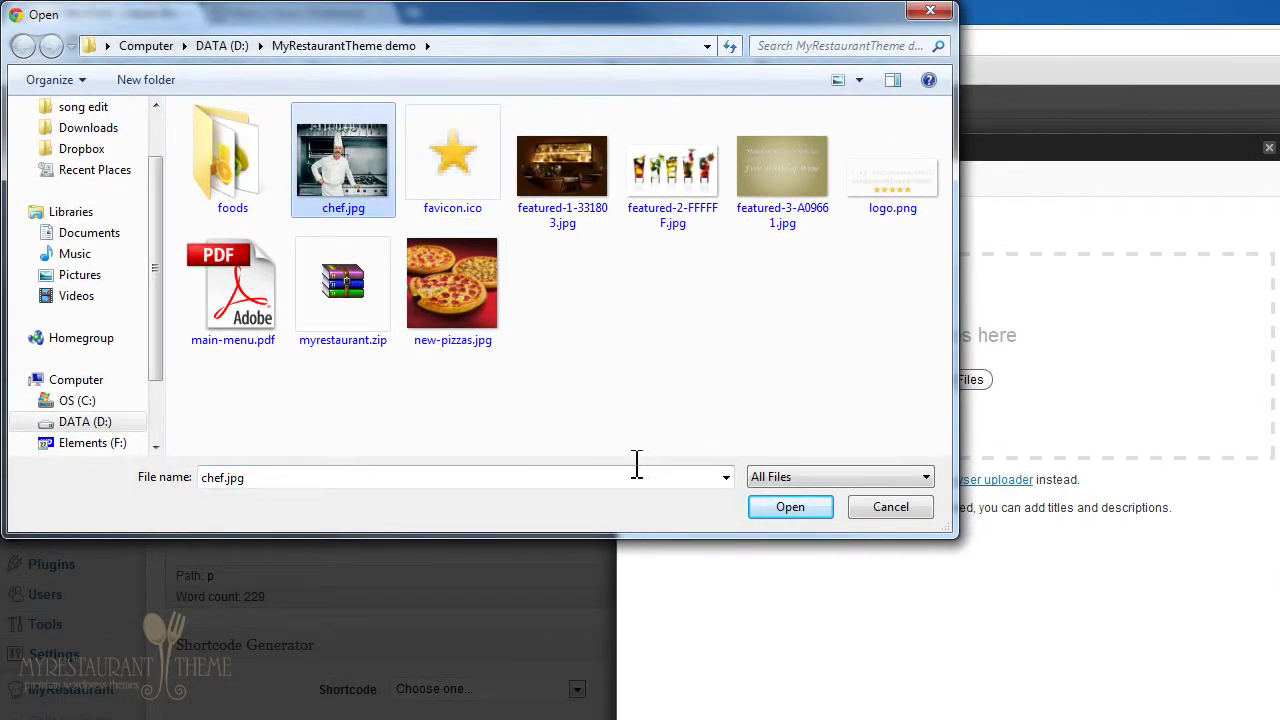
{"action": "left_click", "coordinate": [816, 506]}
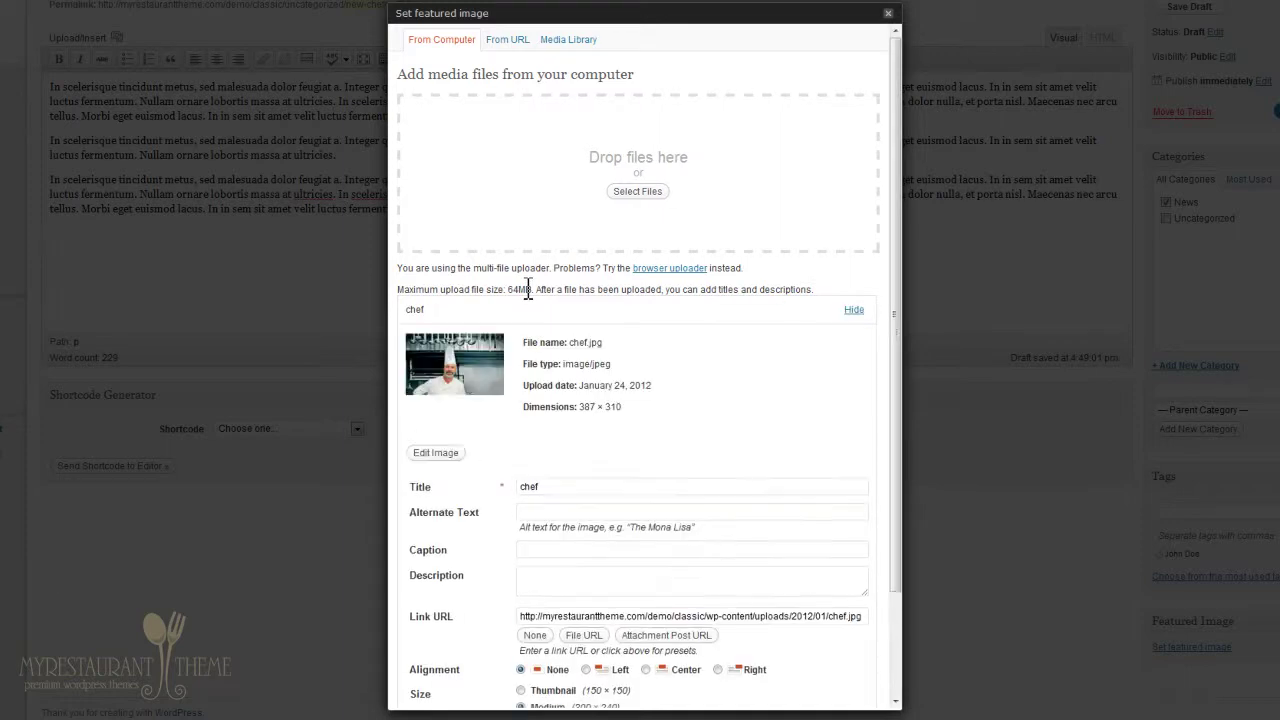
{"action": "scroll", "coordinate": [638, 335], "scroll_direction": "down", "scroll_amount": 2}
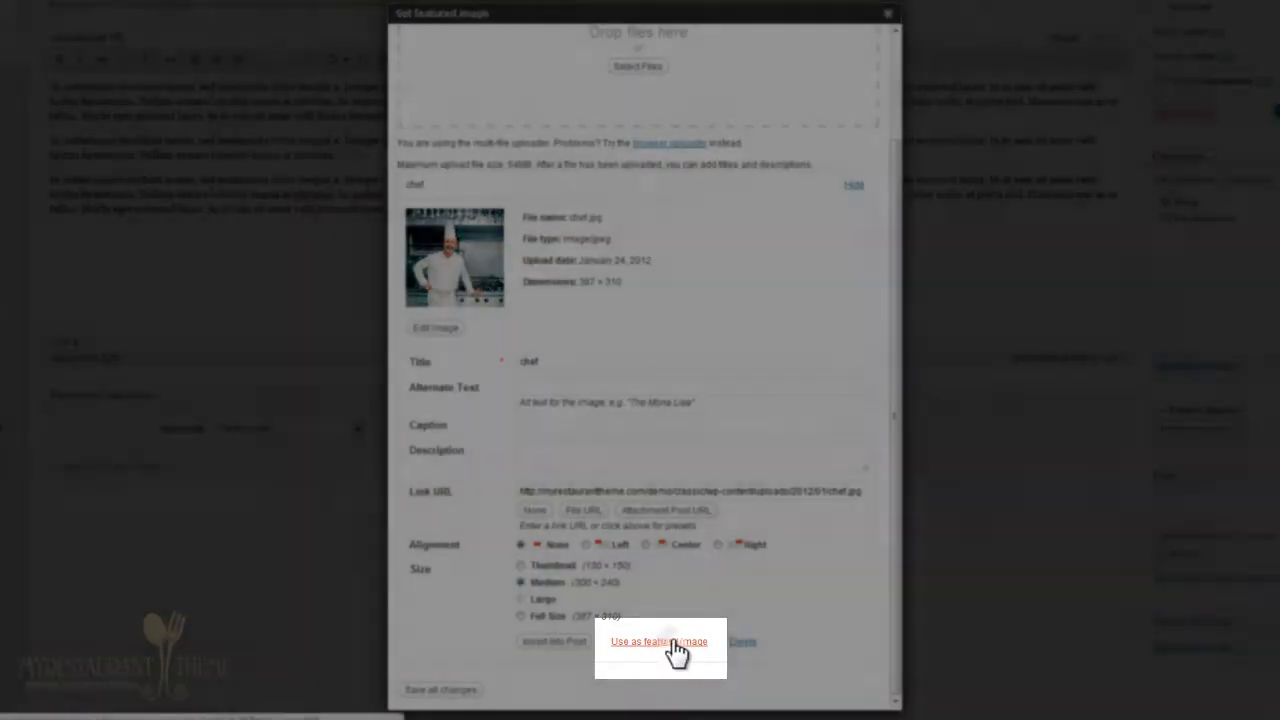
{"action": "left_click", "coordinate": [674, 643]}
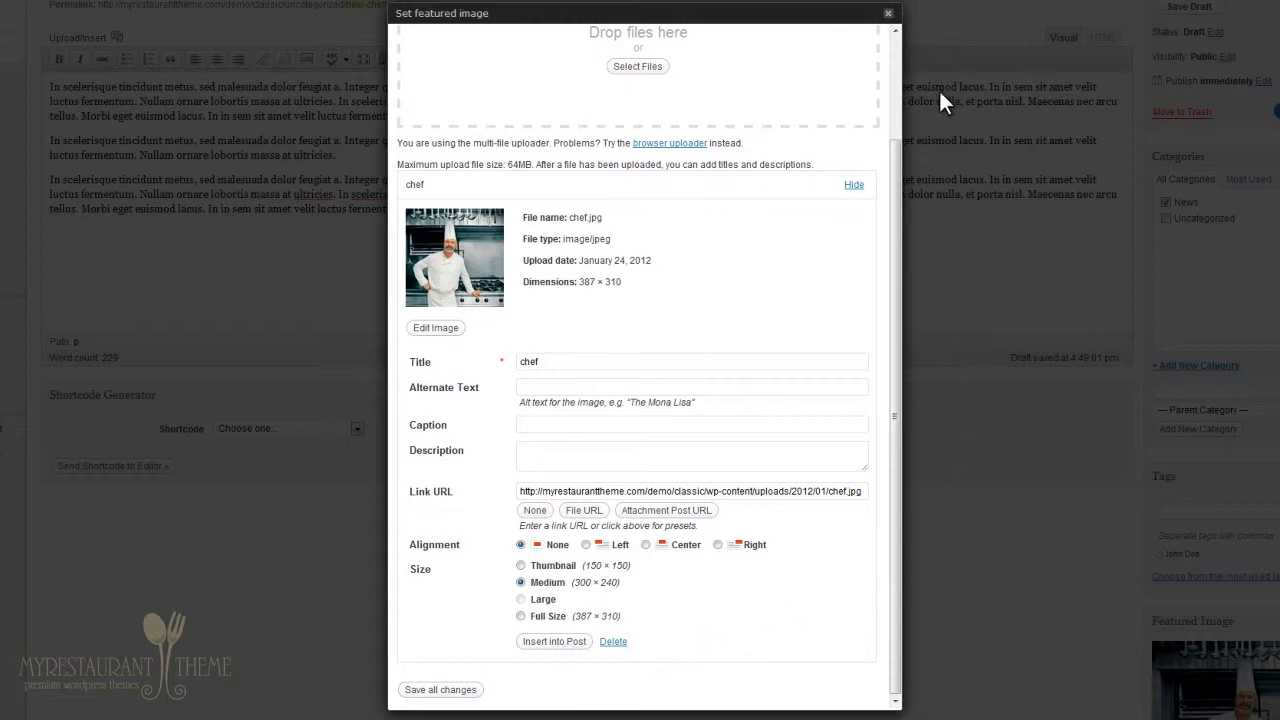
{"action": "left_click", "coordinate": [889, 16]}
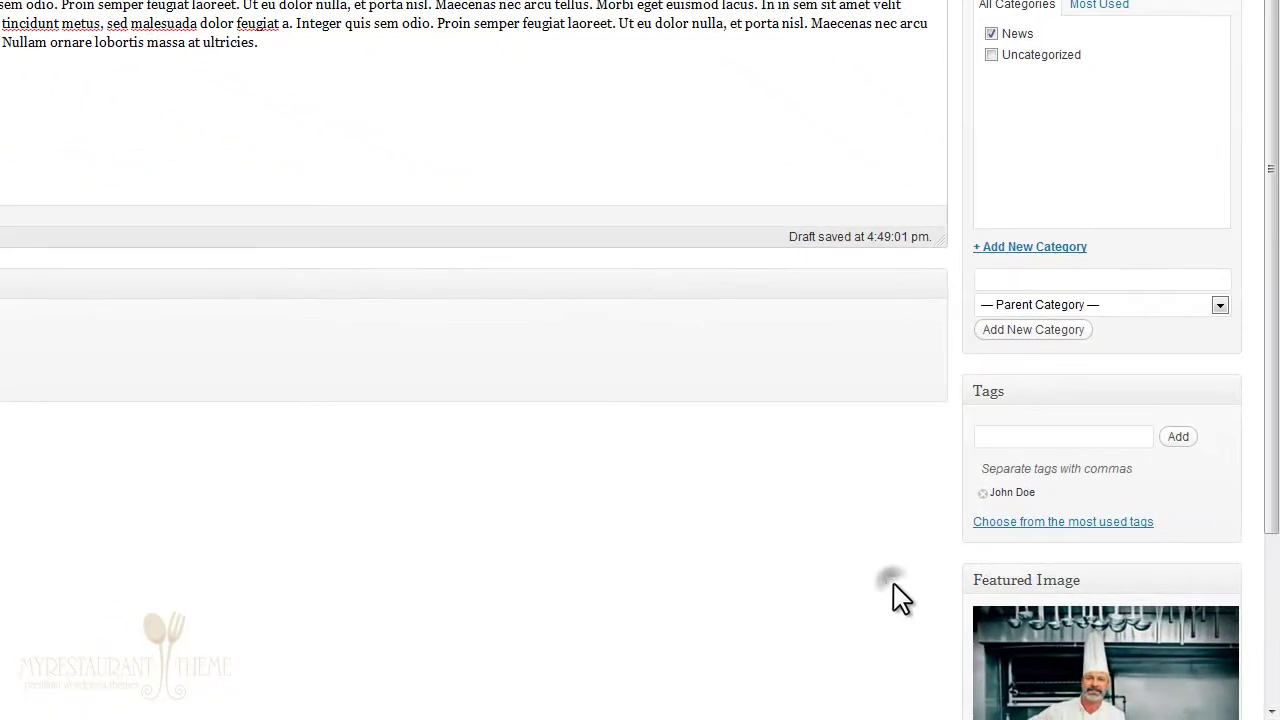
Check the featured image and publish the "New Chef" post.
{"action": "scroll", "coordinate": [900, 597], "scroll_direction": "down", "scroll_amount": 2}
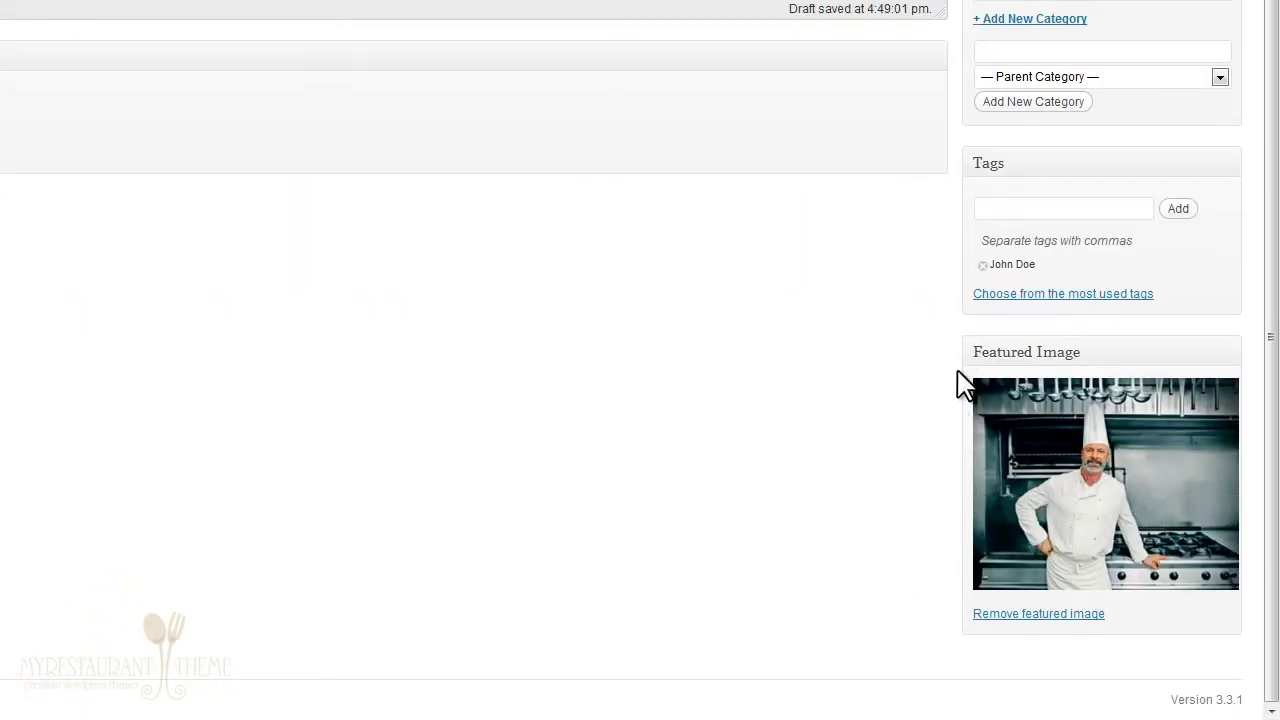
{"action": "scroll", "coordinate": [962, 370], "scroll_direction": "up", "scroll_amount": 3}
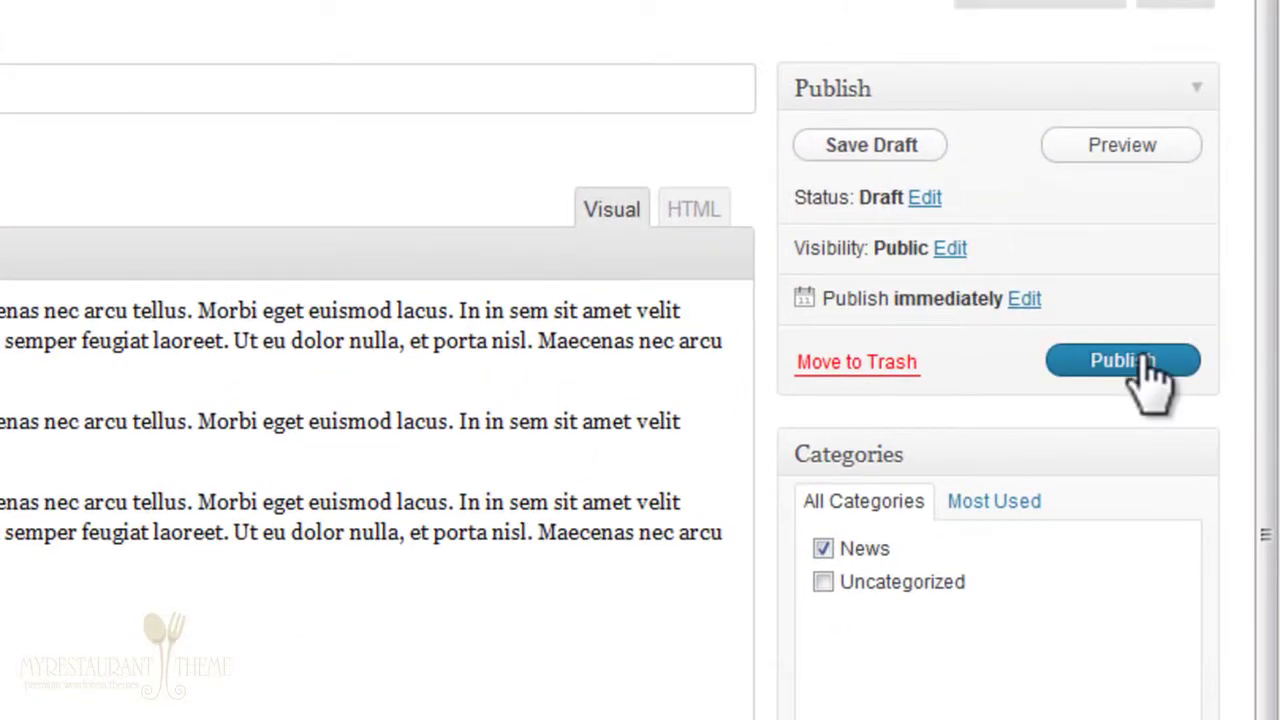
{"action": "left_click", "coordinate": [1150, 245]}
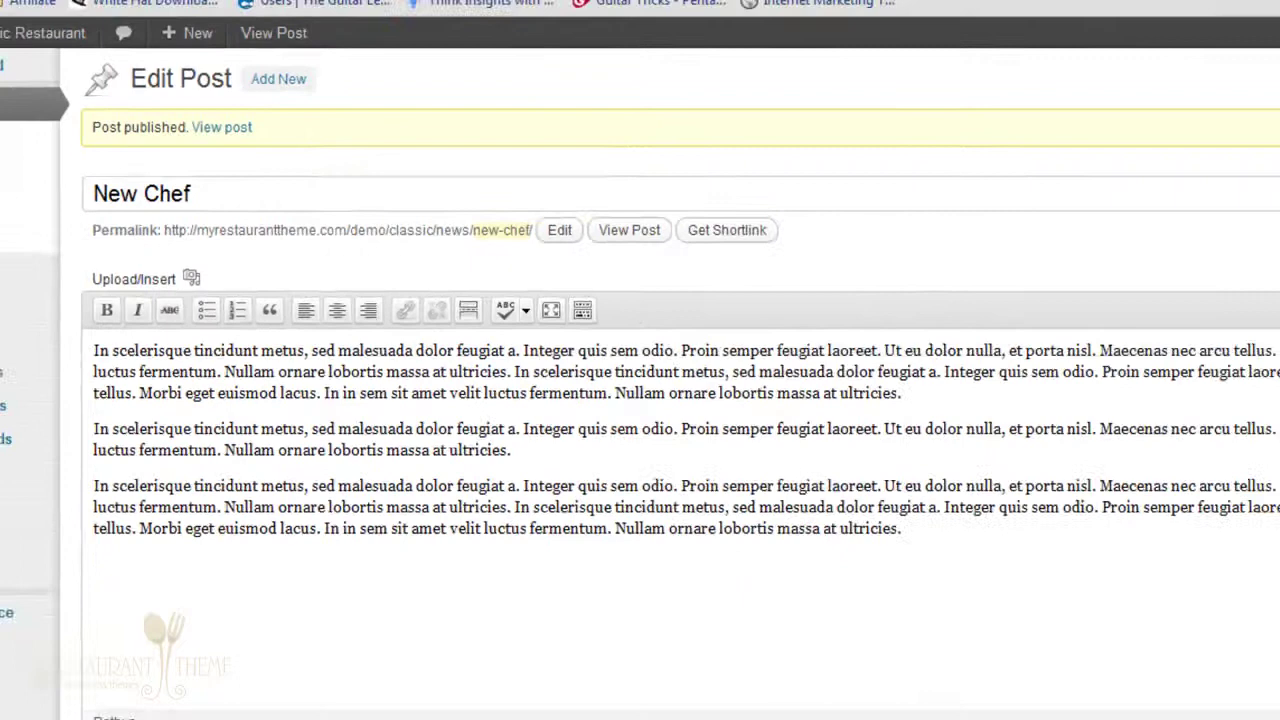
Check the published New Chef post on the site, and exclude the Uncategorized category in the theme's Blog Settings.
{"action": "left_click", "coordinate": [309, 8]}
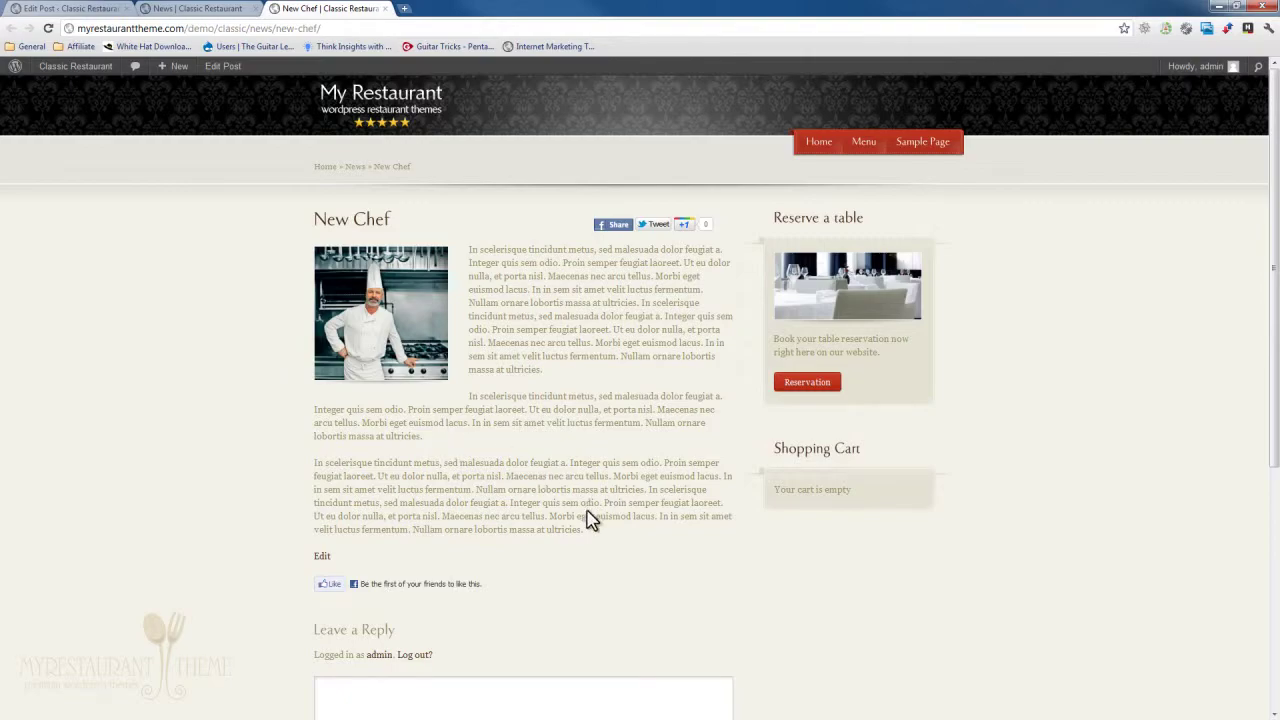
{"action": "left_click", "coordinate": [58, 9]}
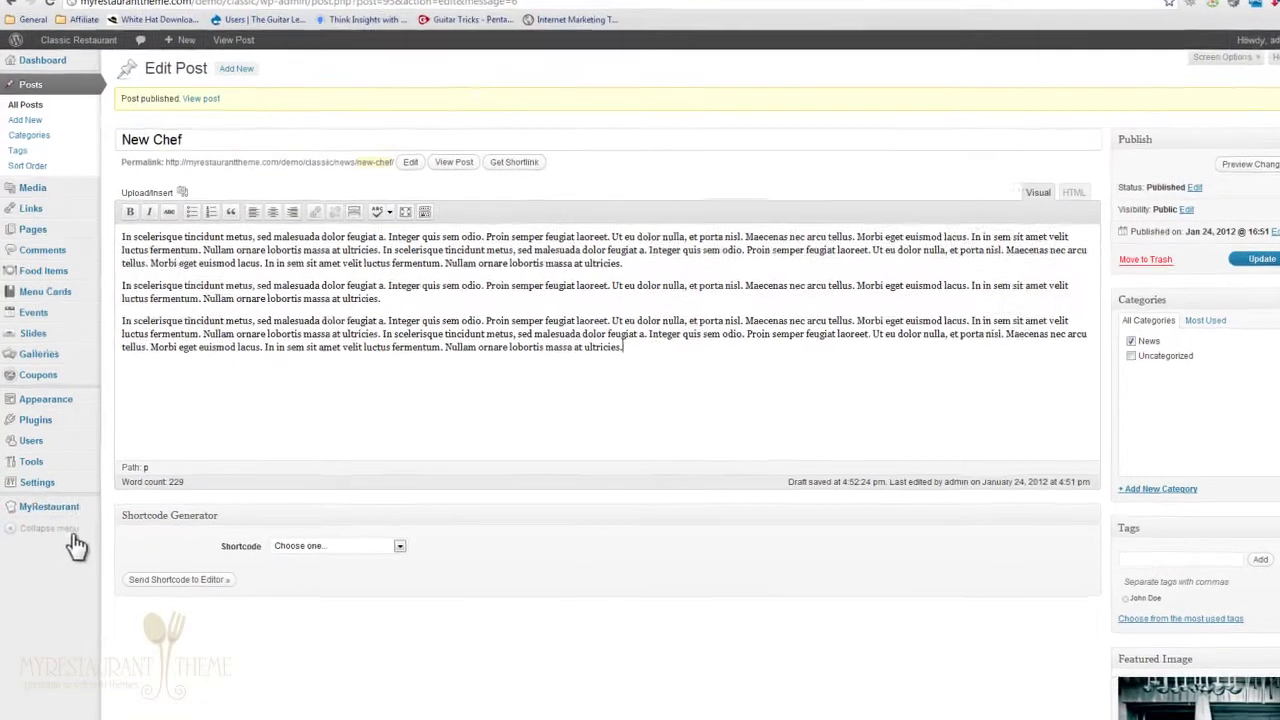
{"action": "mouse_move", "coordinate": [83, 527]}
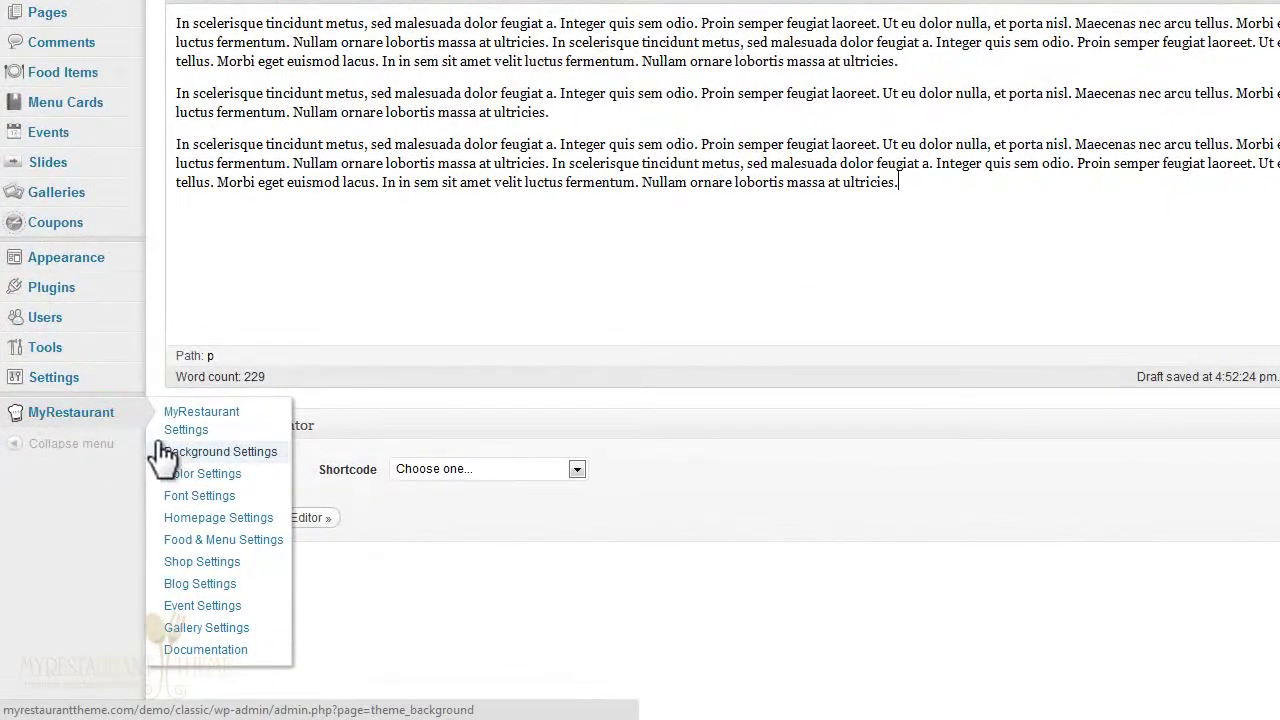
{"action": "left_click", "coordinate": [192, 591]}
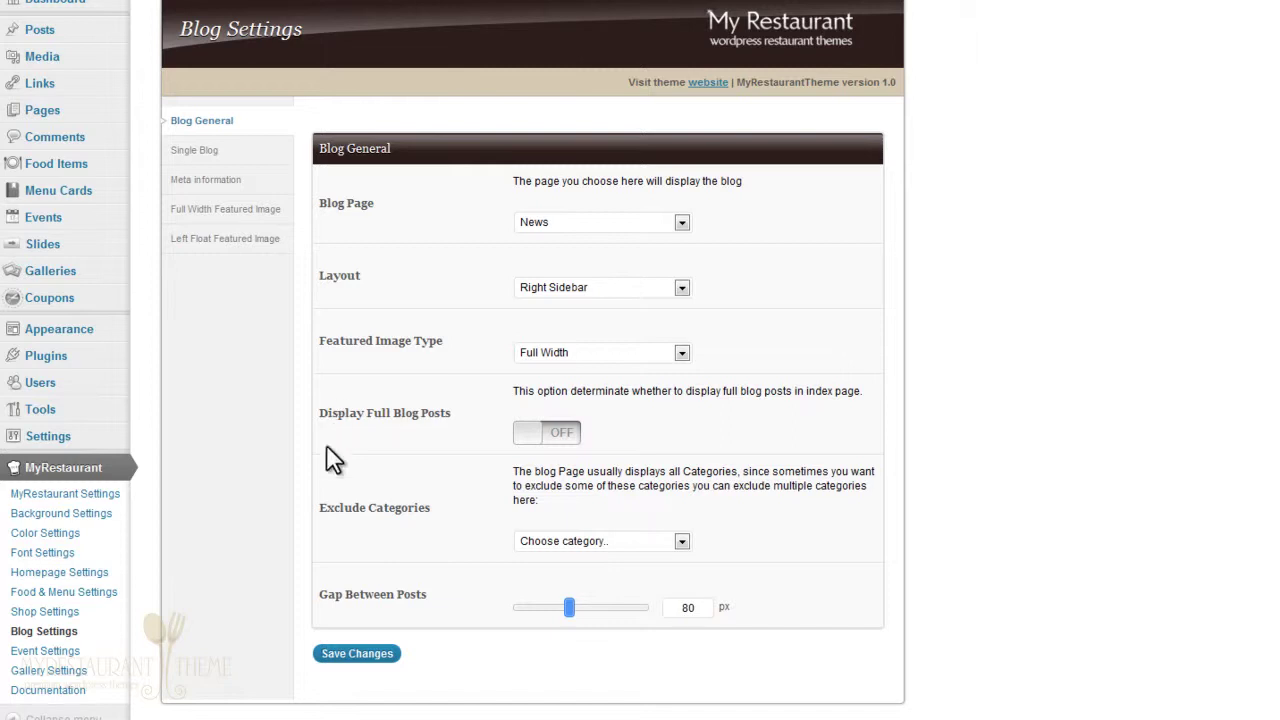
{"action": "left_click", "coordinate": [618, 541]}
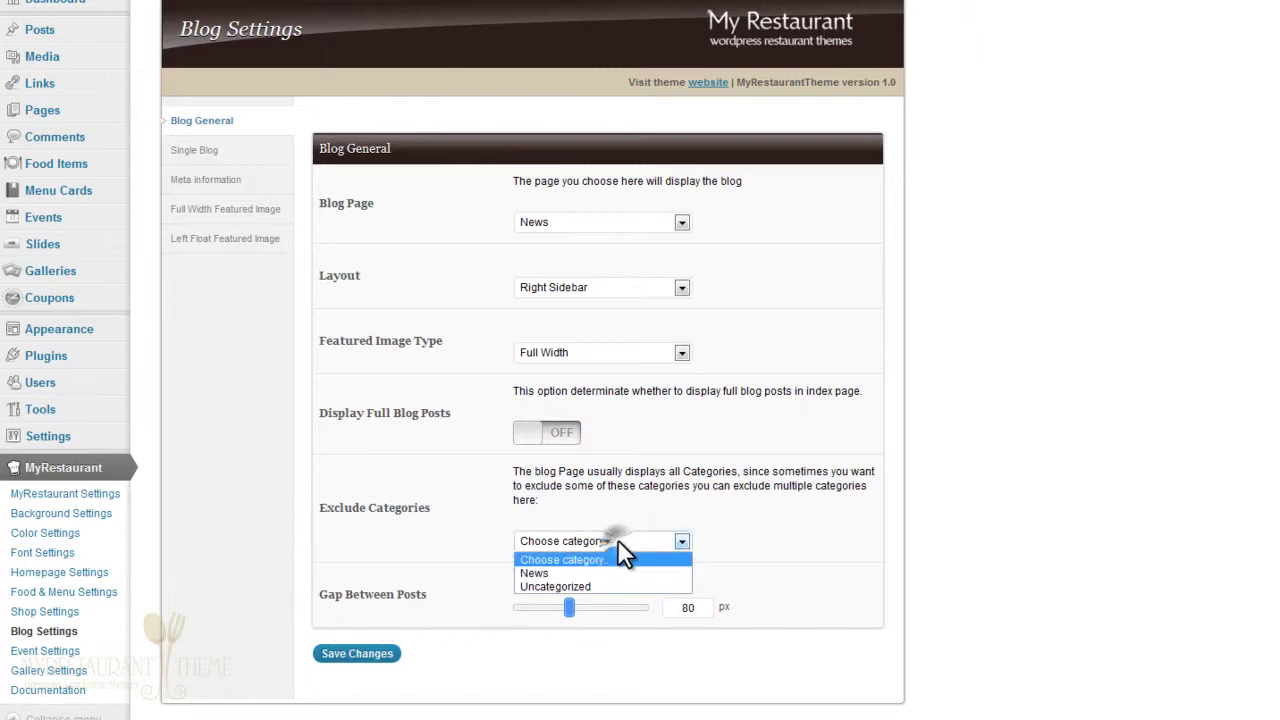
{"action": "left_click", "coordinate": [569, 587]}
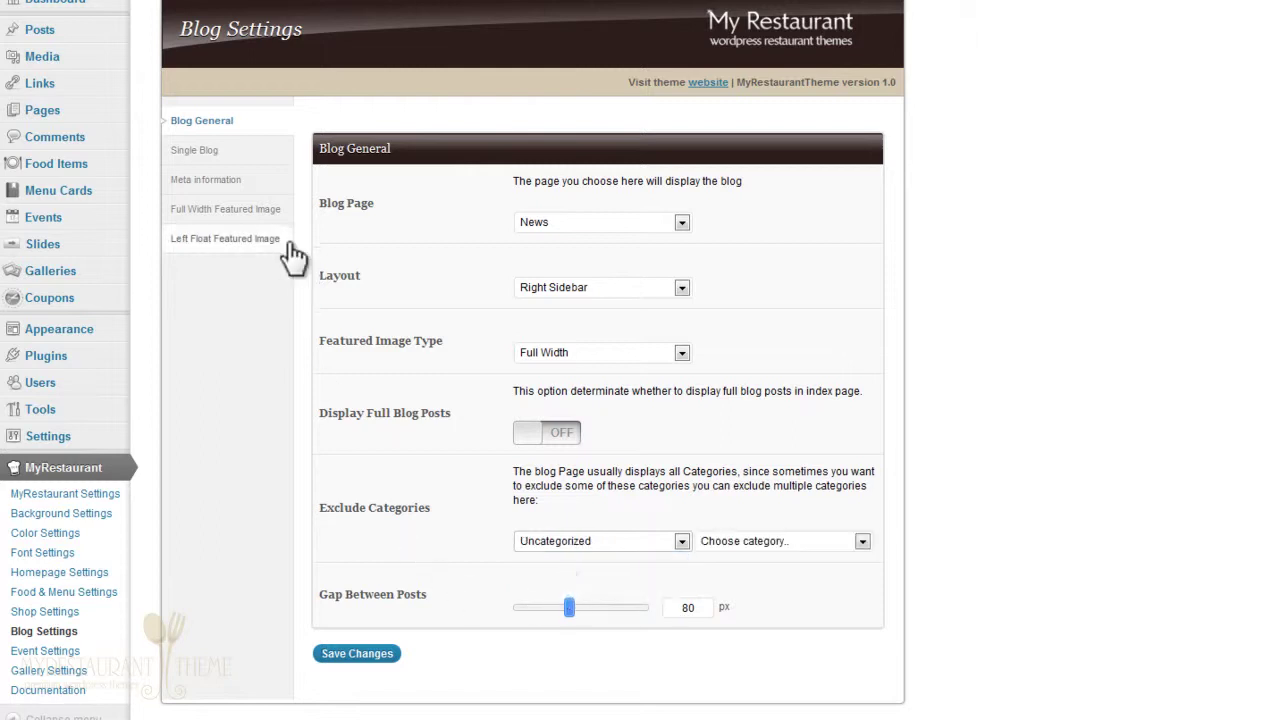
Set the featured image type of single blog posts to Full Width, save, and check the New Chef post.
{"action": "left_click", "coordinate": [266, 150]}
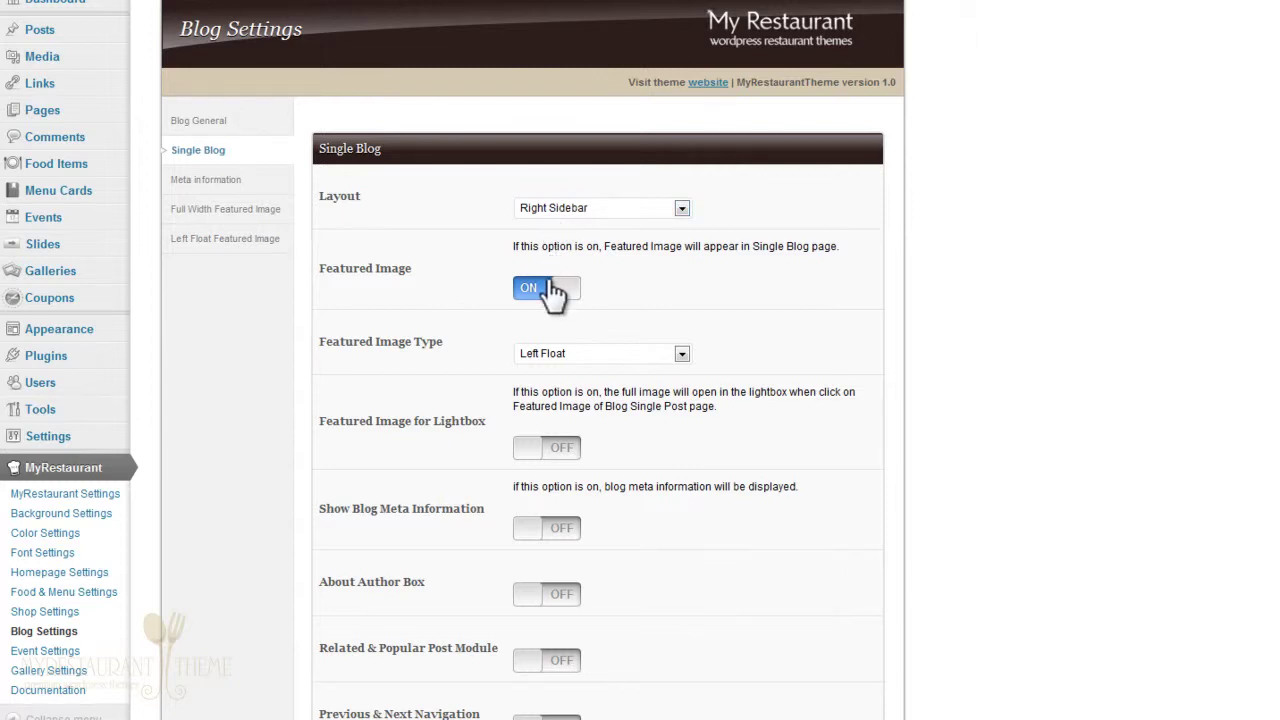
{"action": "left_click", "coordinate": [621, 357]}
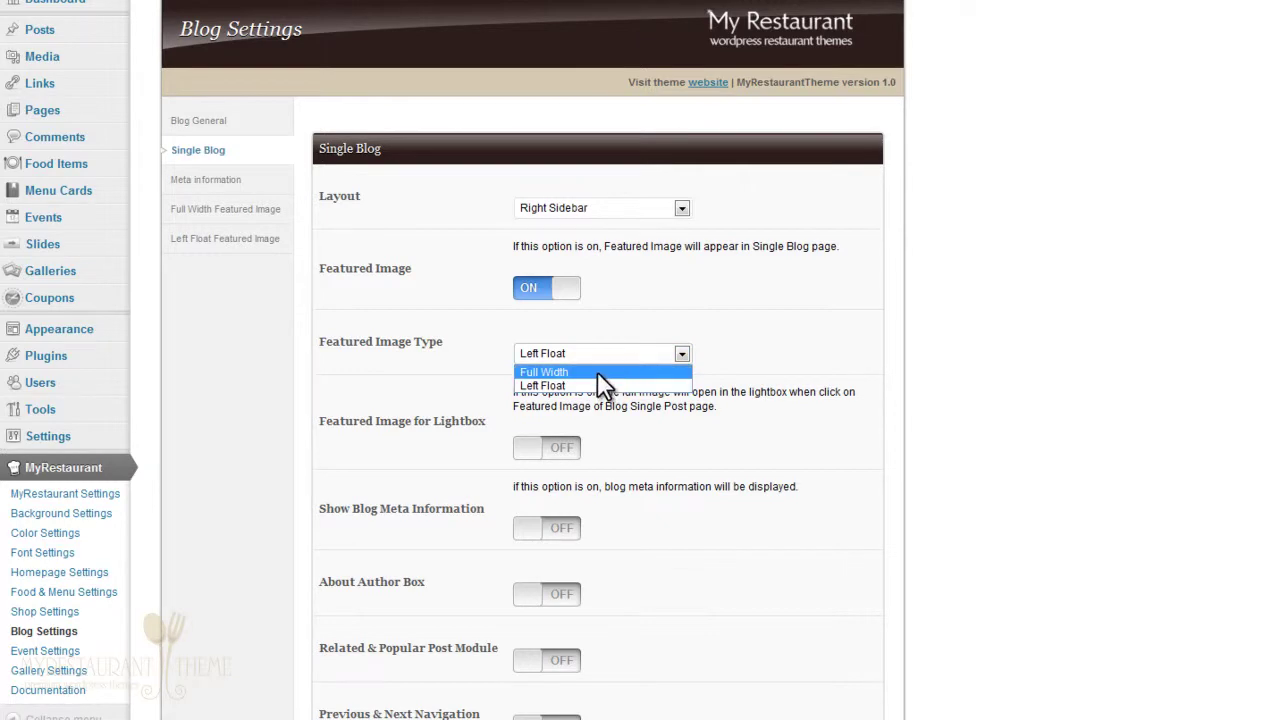
{"action": "left_click", "coordinate": [597, 371]}
{"action": "left_click", "coordinate": [266, 663]}
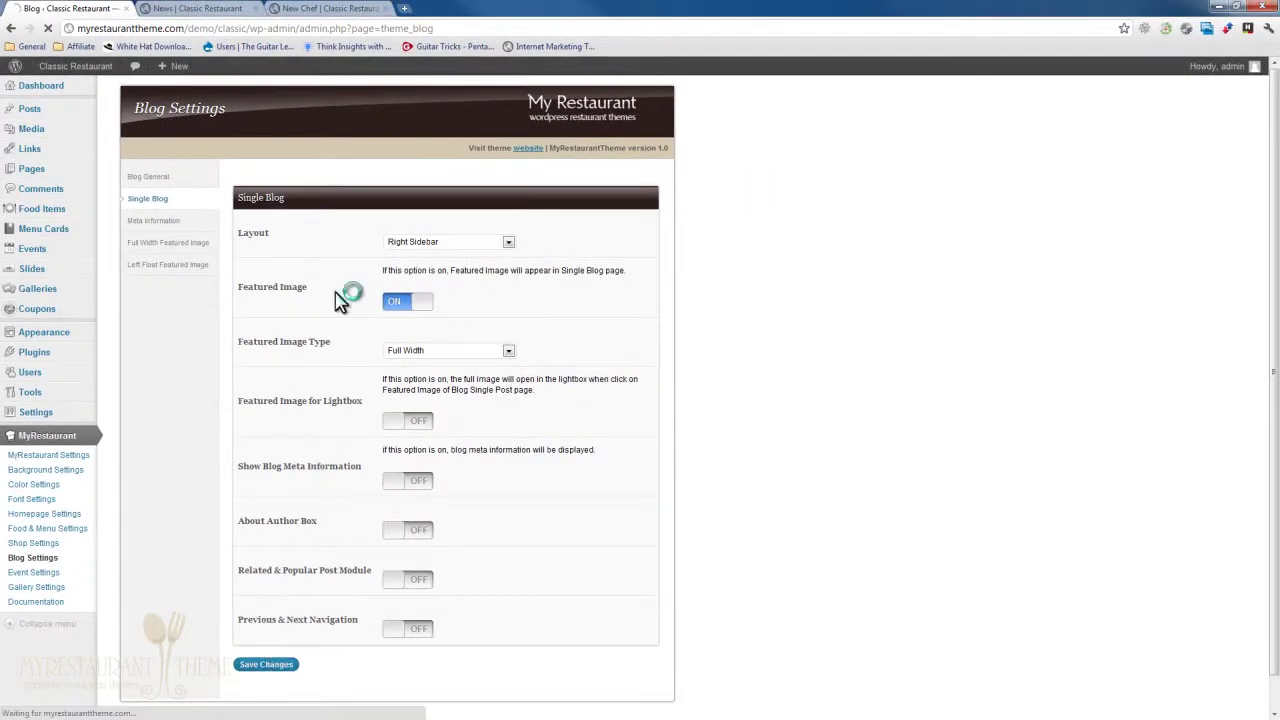
{"action": "left_click", "coordinate": [338, 7]}
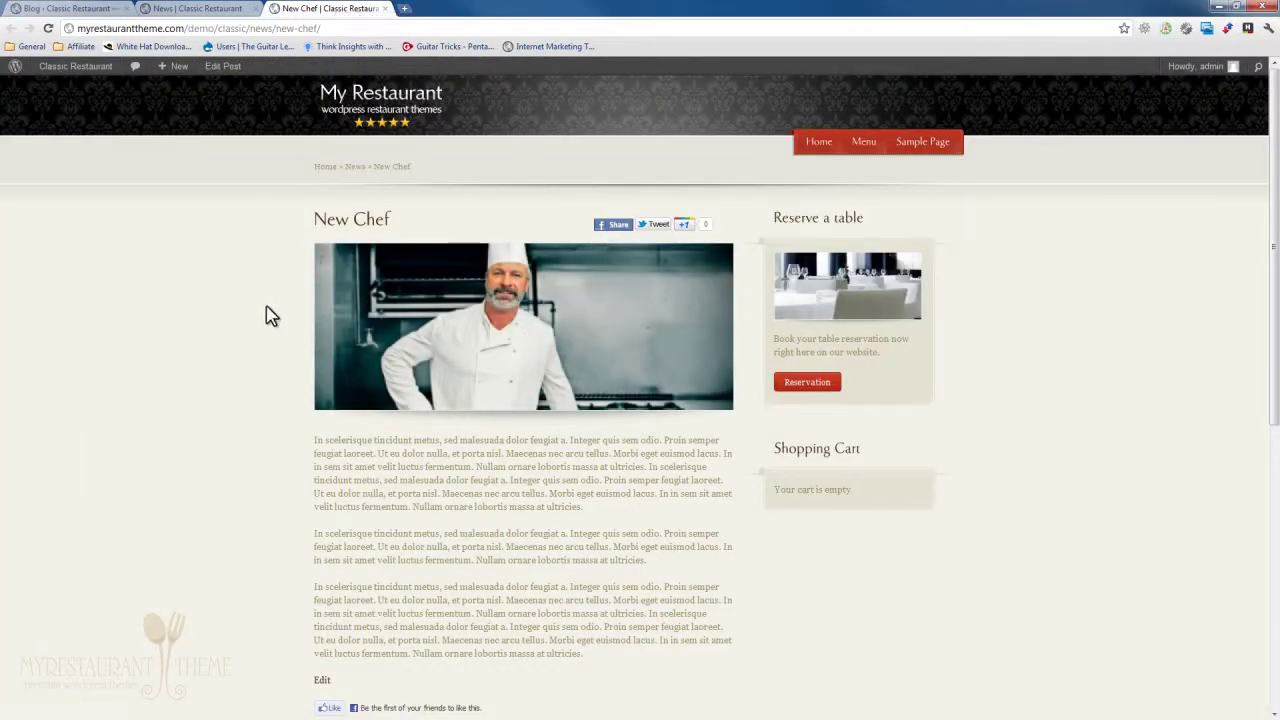
{"action": "left_click", "coordinate": [190, 8]}
{"action": "left_click", "coordinate": [85, 10]}
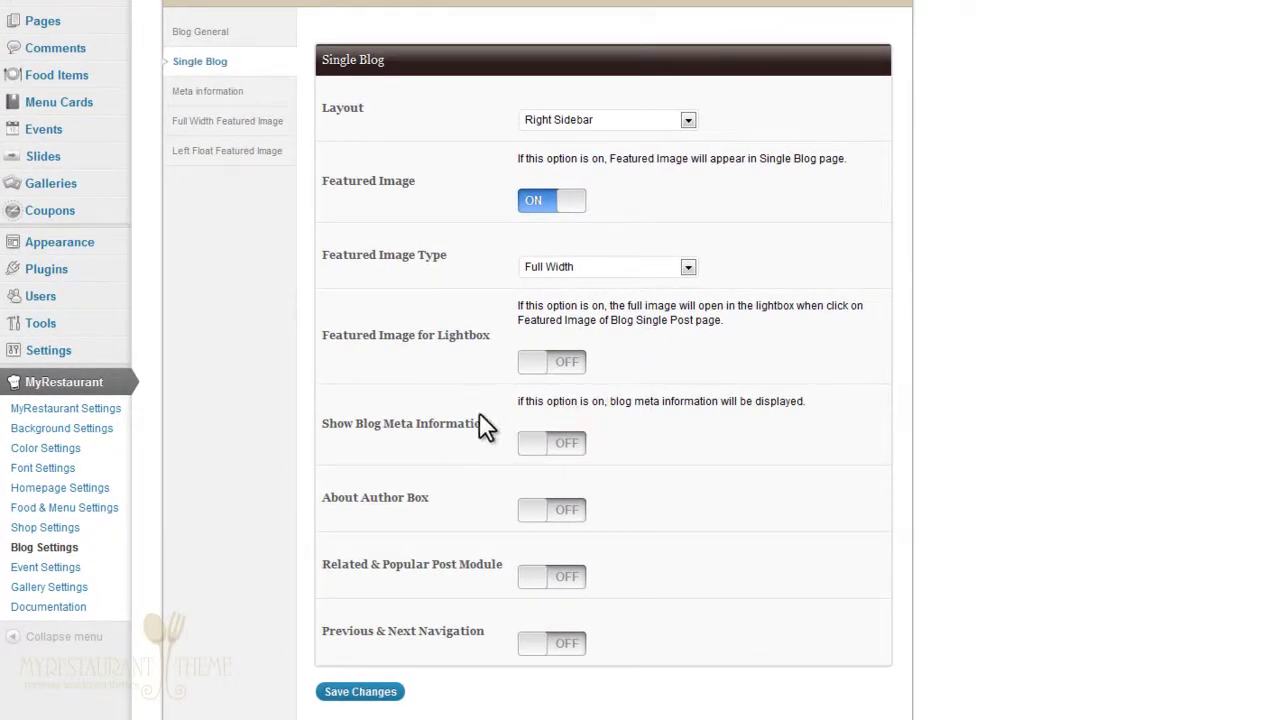
For single blog posts, turn on blog meta information and set the featured image type to Left Float, save, and check the New Chef post.
{"action": "left_click", "coordinate": [560, 450]}
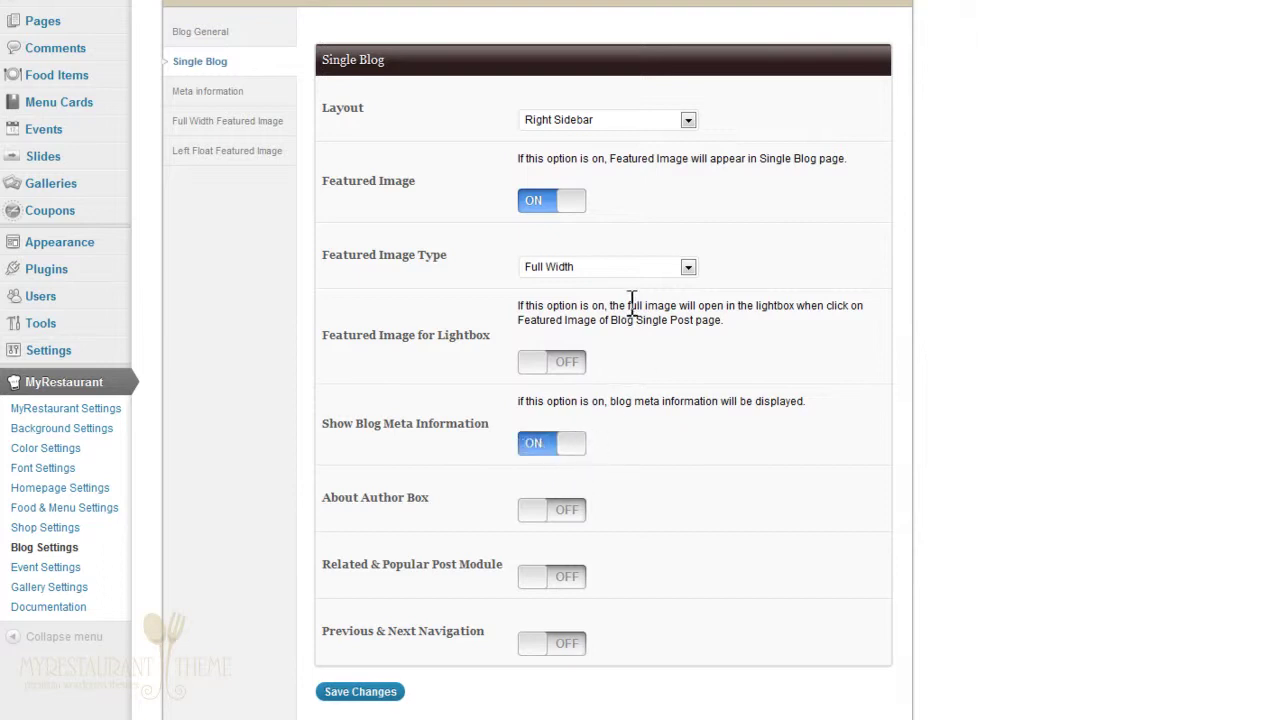
{"action": "left_click", "coordinate": [578, 268]}
{"action": "left_click", "coordinate": [590, 299]}
{"action": "left_click", "coordinate": [375, 700]}
{"action": "left_click", "coordinate": [305, 9]}
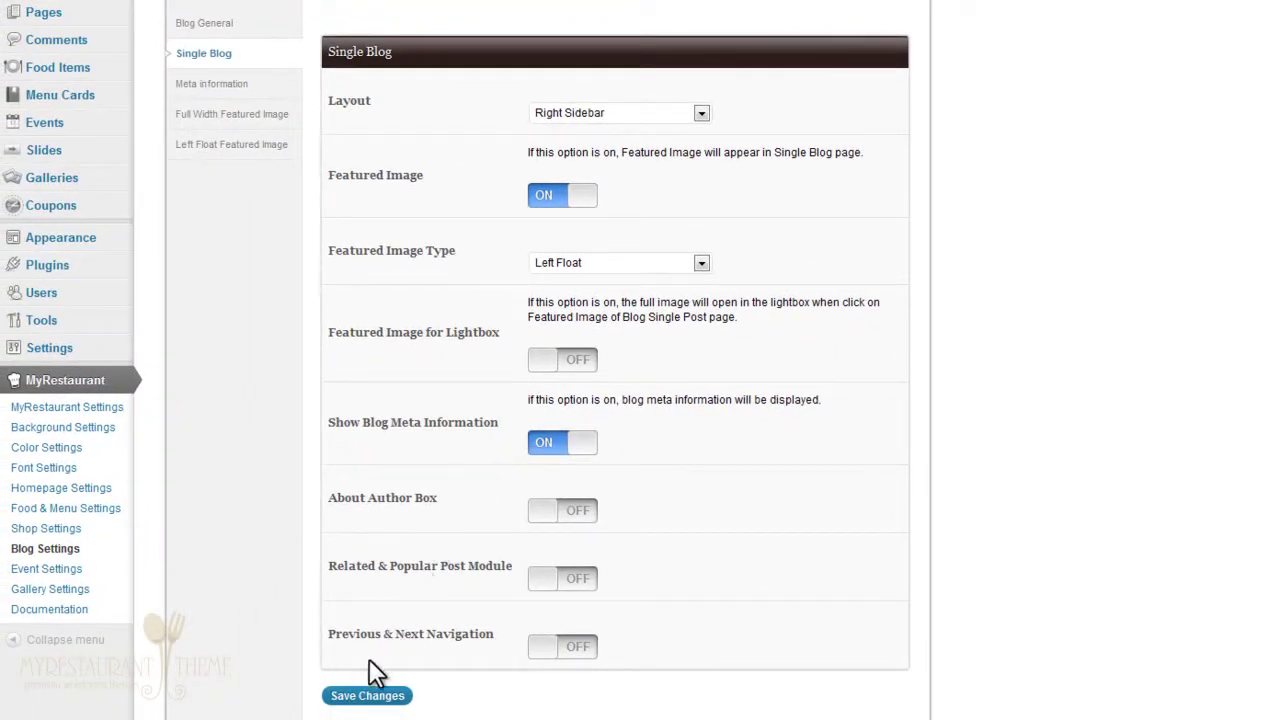
Review the Meta information, Full Width Featured Image and Left Float Featured Image options in the Blog Settings.
{"action": "left_click", "coordinate": [265, 84]}
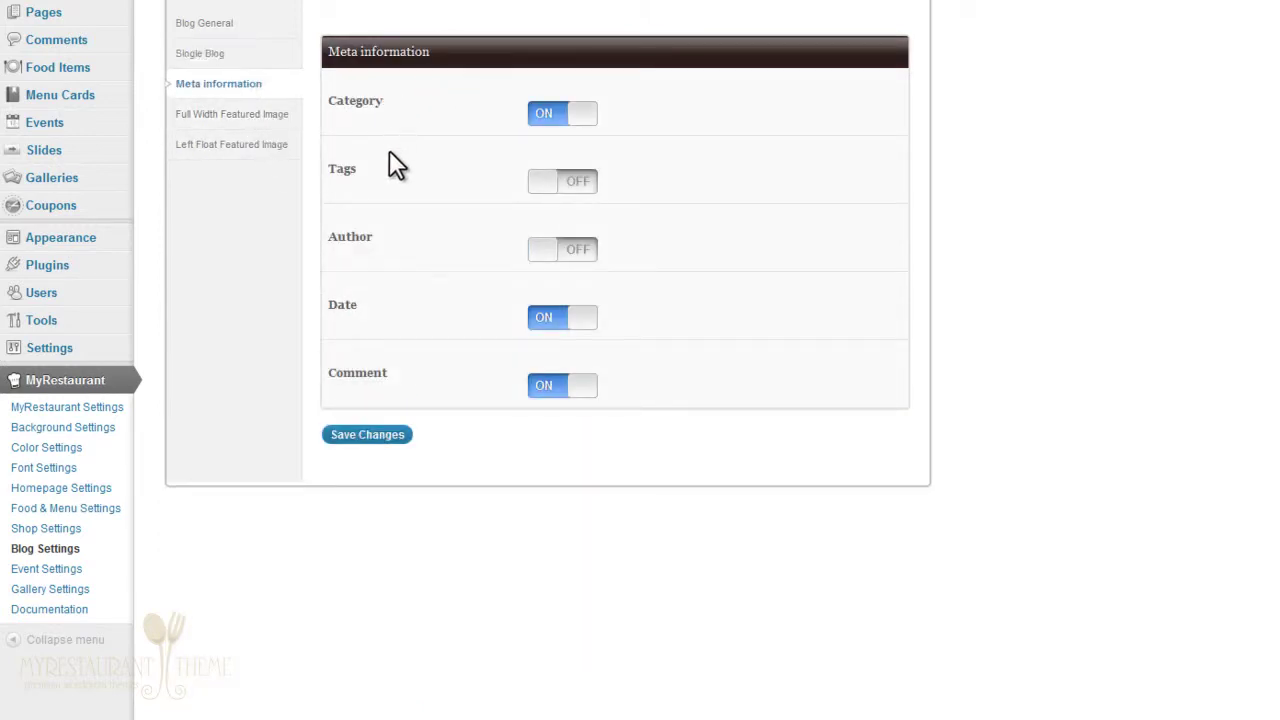
{"action": "left_click", "coordinate": [276, 115]}
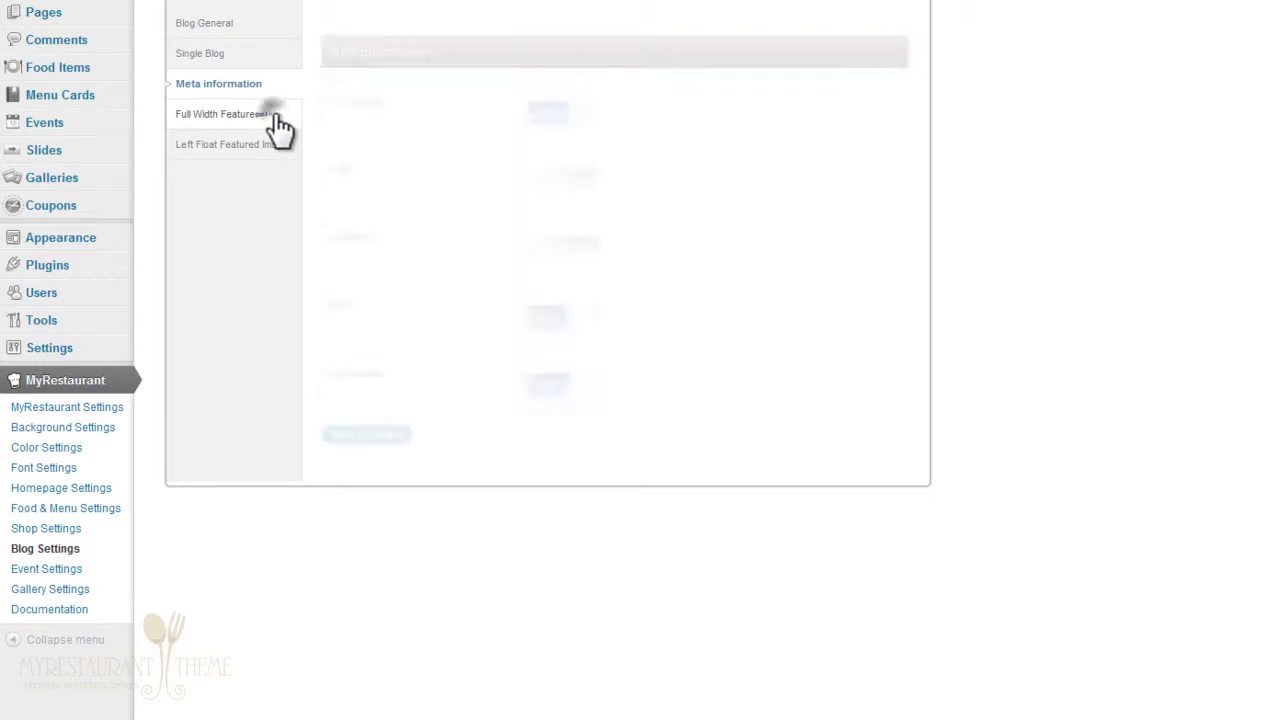
{"action": "left_click", "coordinate": [226, 161]}
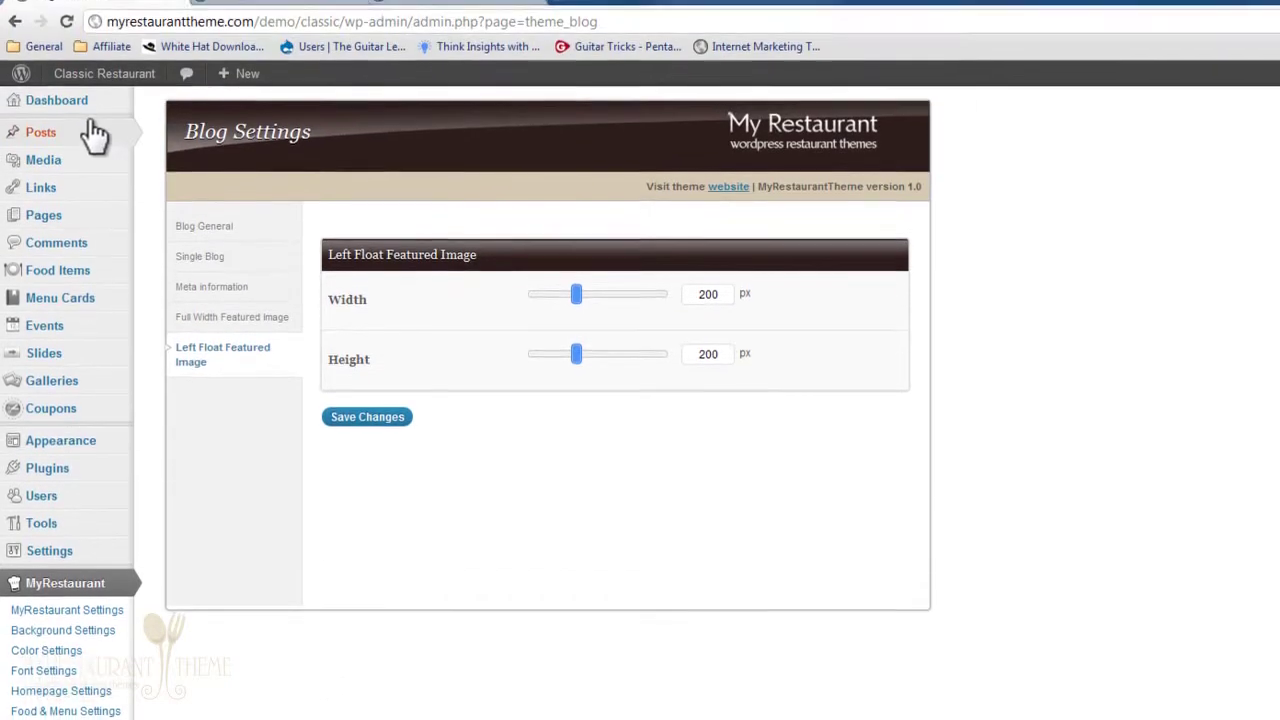
Go to the list of all posts, and look over the New pizza toppings and New Chef entries on the News page.
{"action": "mouse_move", "coordinate": [14, 145]}
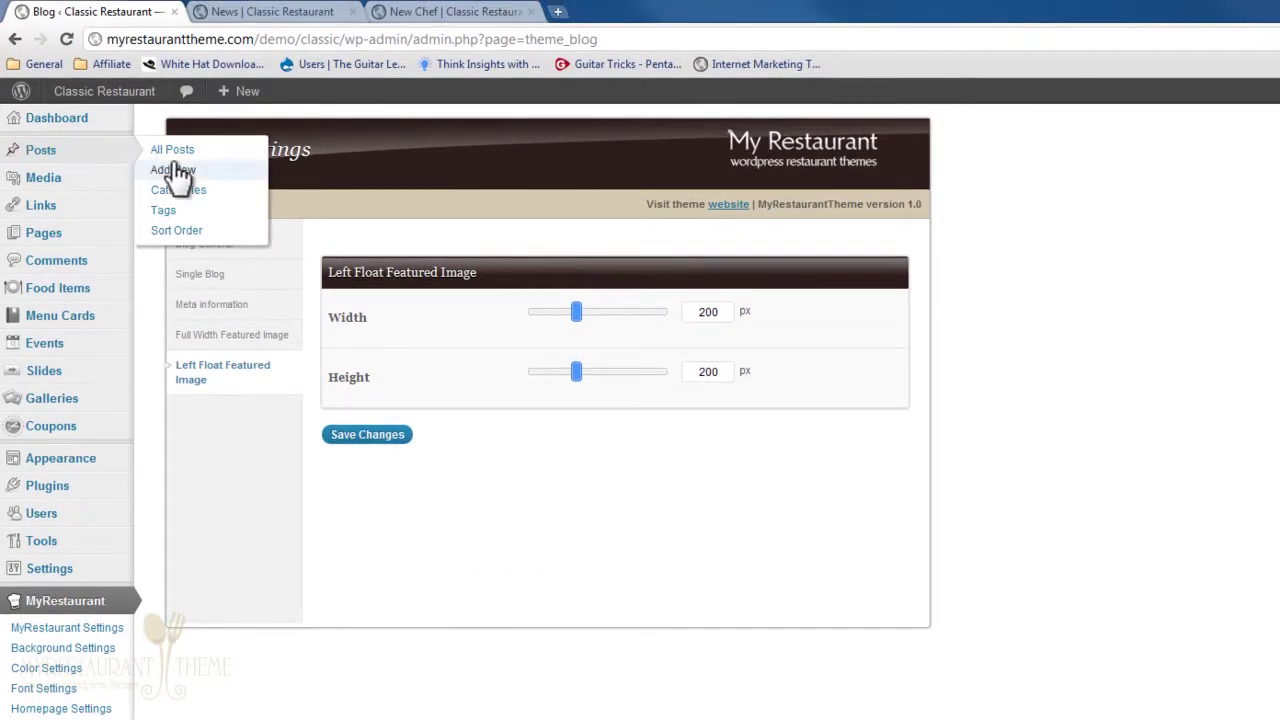
{"action": "left_click", "coordinate": [180, 150]}
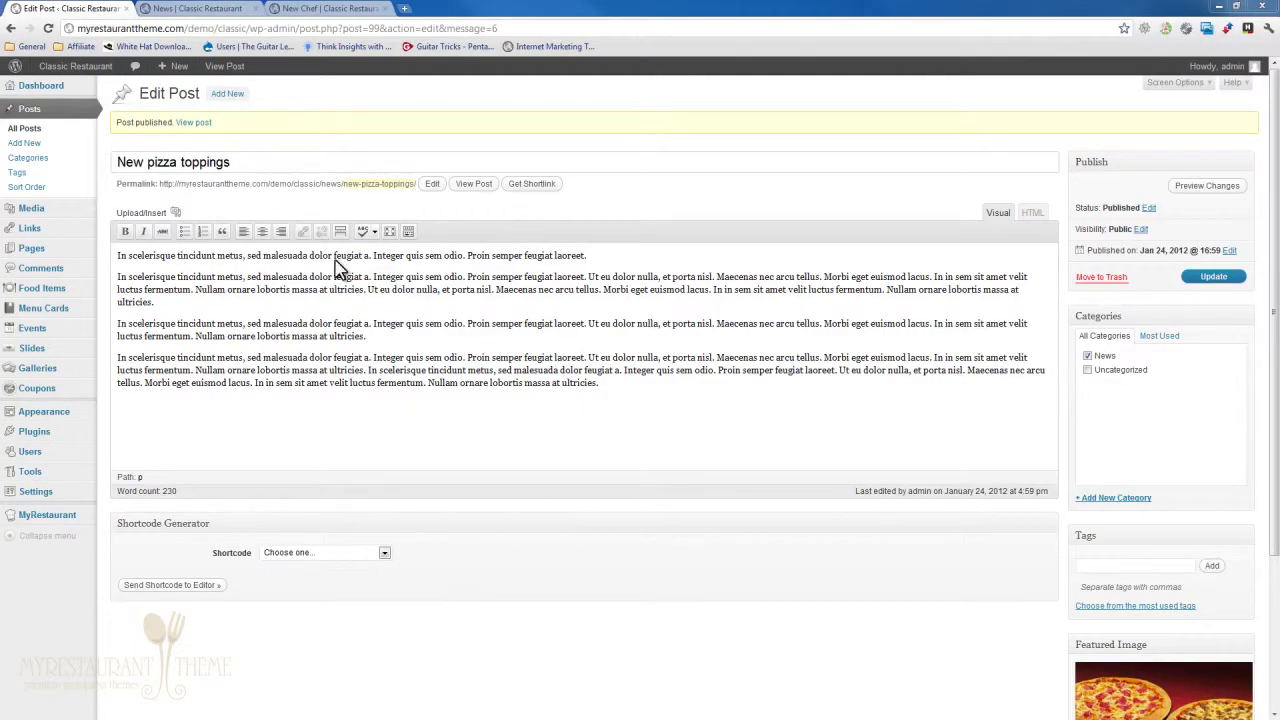
{"action": "left_click", "coordinate": [196, 8]}
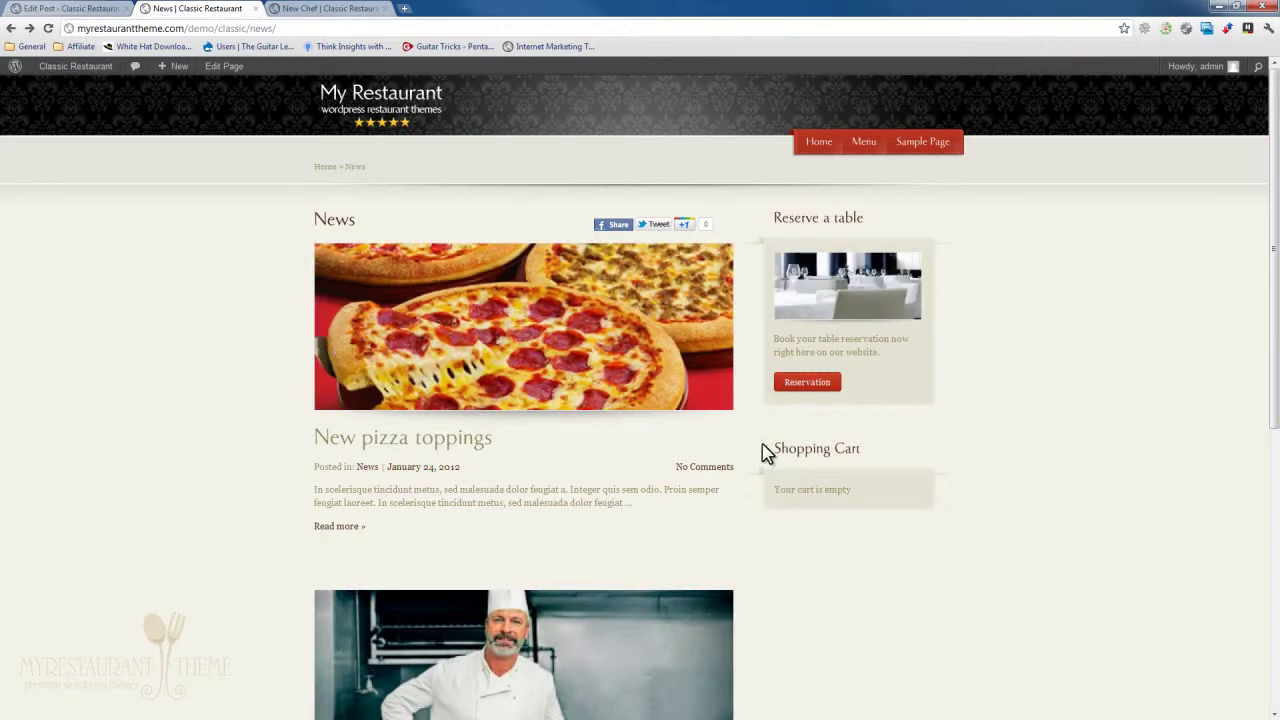
{"action": "scroll", "coordinate": [978, 495], "scroll_direction": "down", "scroll_amount": 3}
{"action": "scroll", "coordinate": [975, 487], "scroll_direction": "down", "scroll_amount": 2}
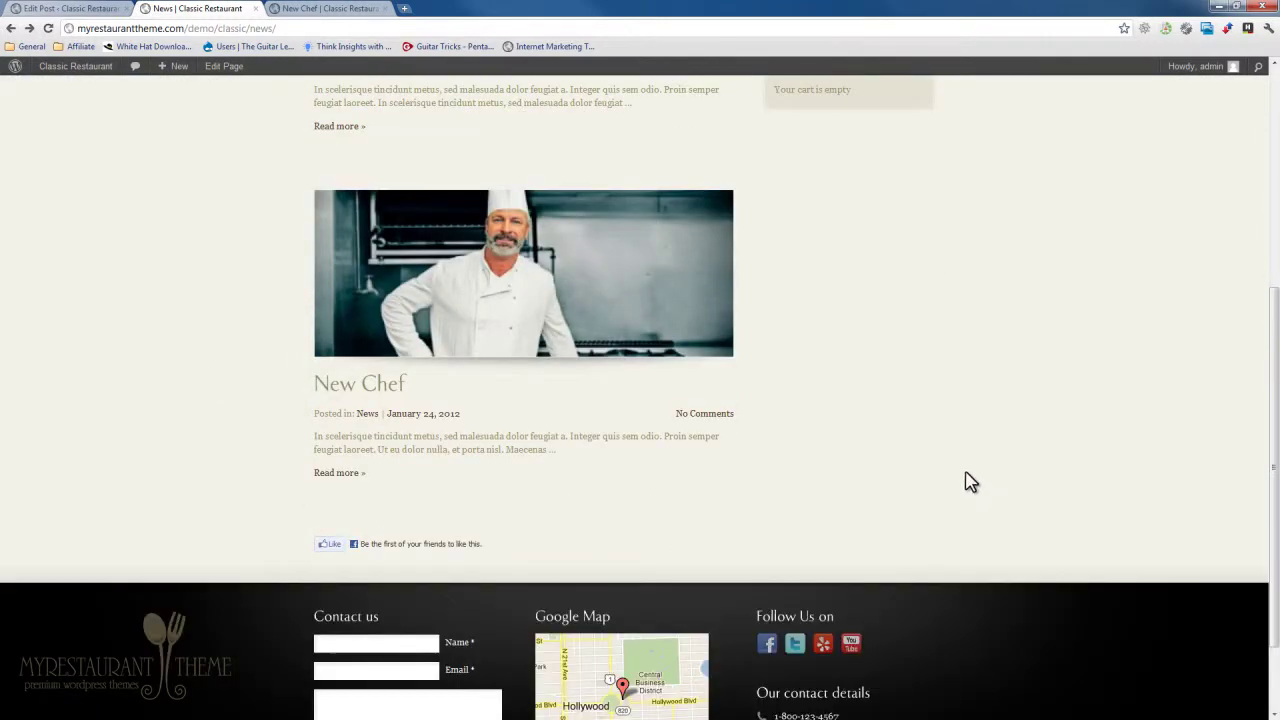
{"action": "scroll", "coordinate": [968, 483], "scroll_direction": "up", "scroll_amount": 3}
{"action": "scroll", "coordinate": [968, 483], "scroll_direction": "up", "scroll_amount": 1}
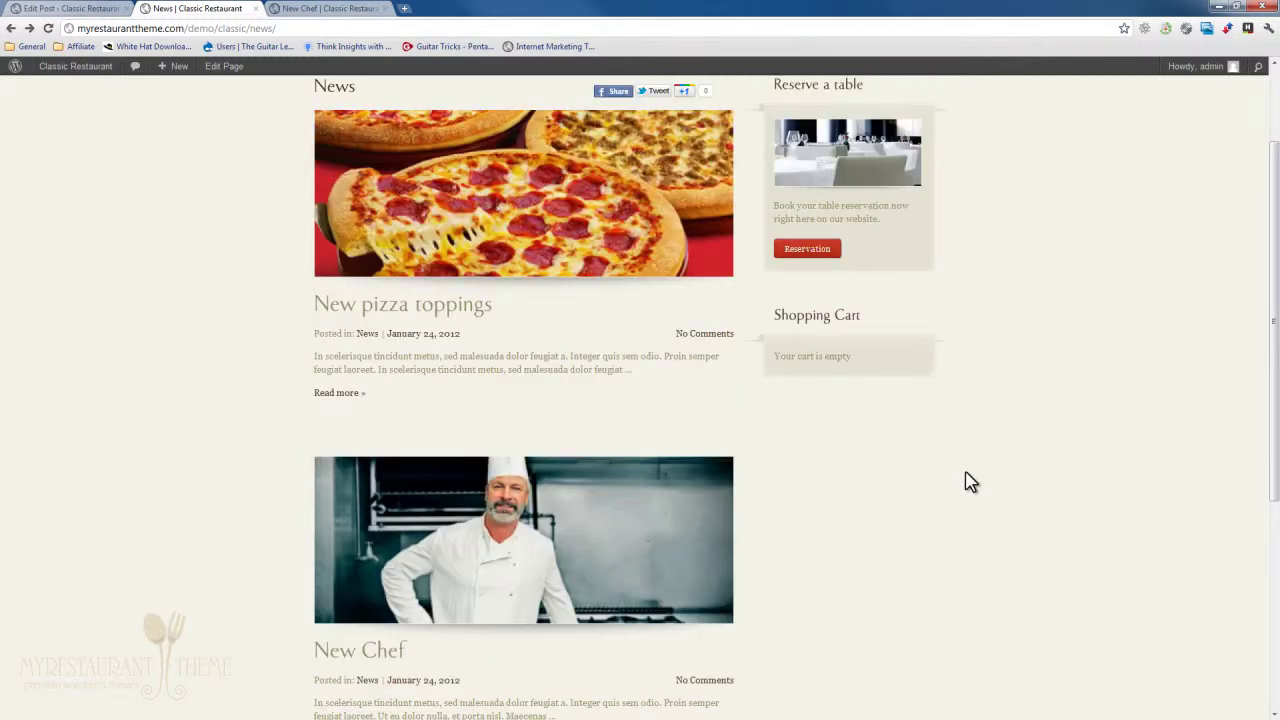
{"action": "scroll", "coordinate": [968, 483], "scroll_direction": "up", "scroll_amount": 1}
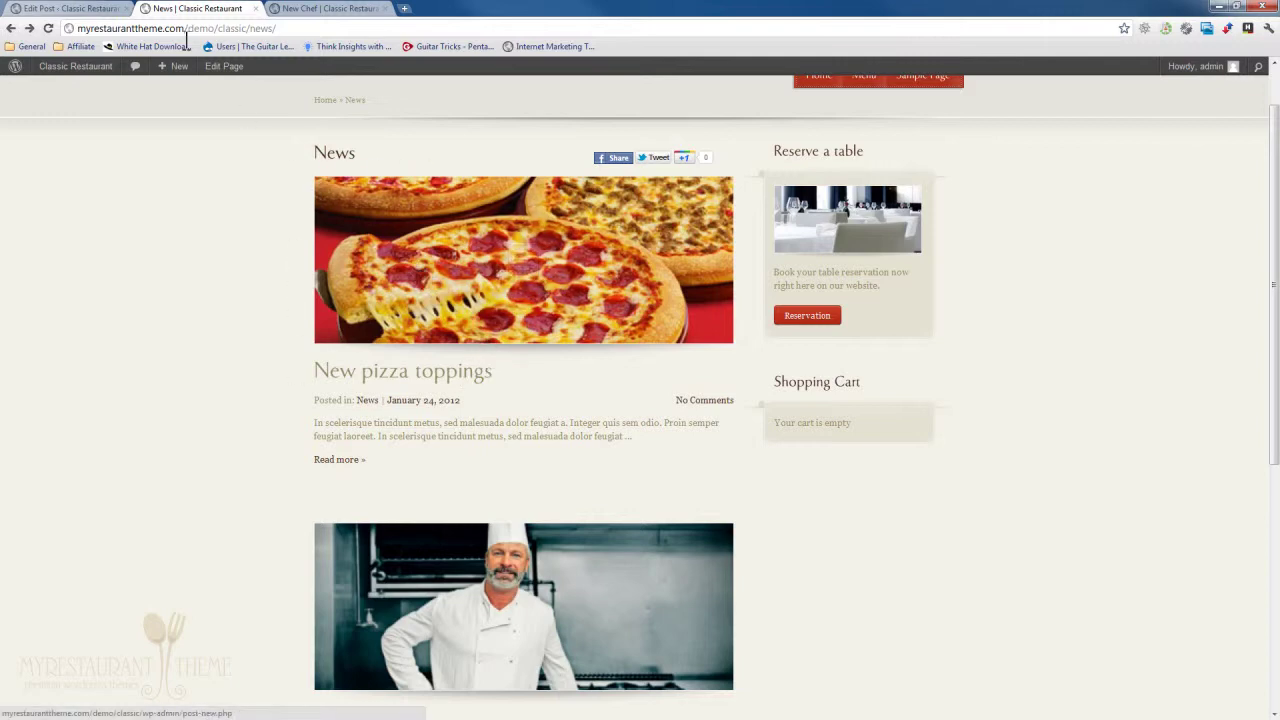
Set the featured image type of the blog page to Left Float in the general Blog Settings.
{"action": "left_click", "coordinate": [86, 8]}
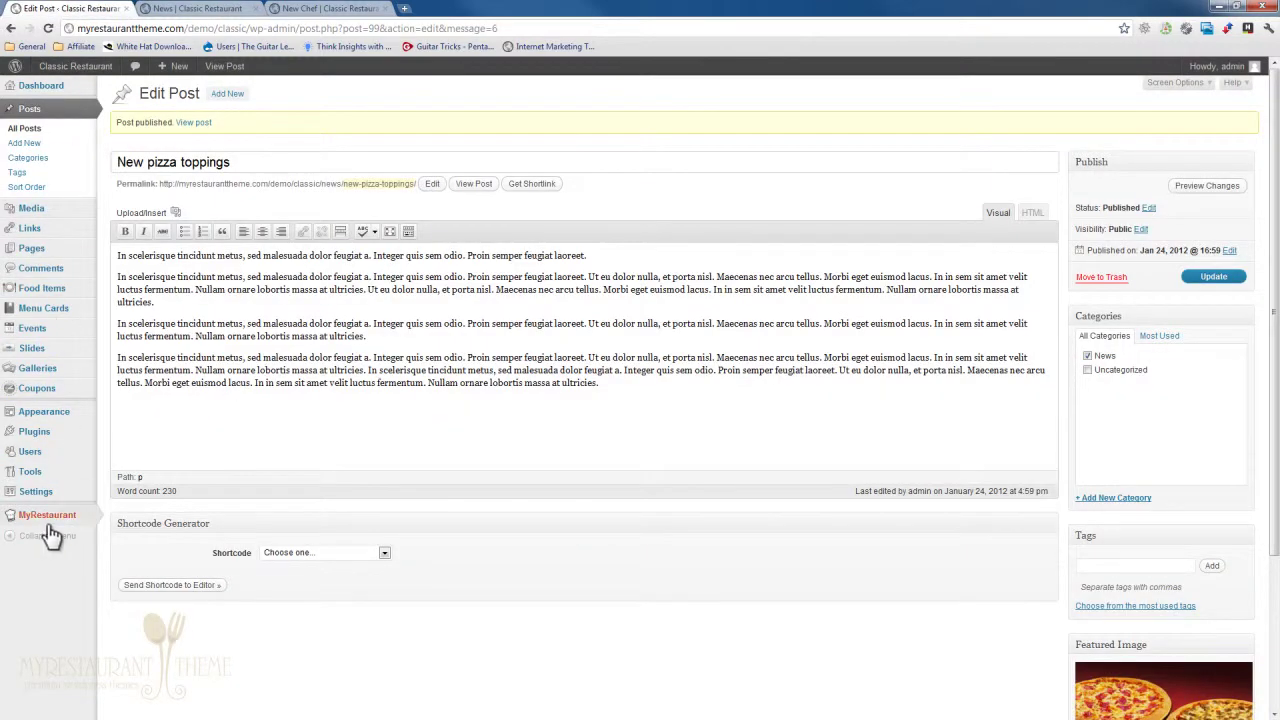
{"action": "mouse_move", "coordinate": [49, 520]}
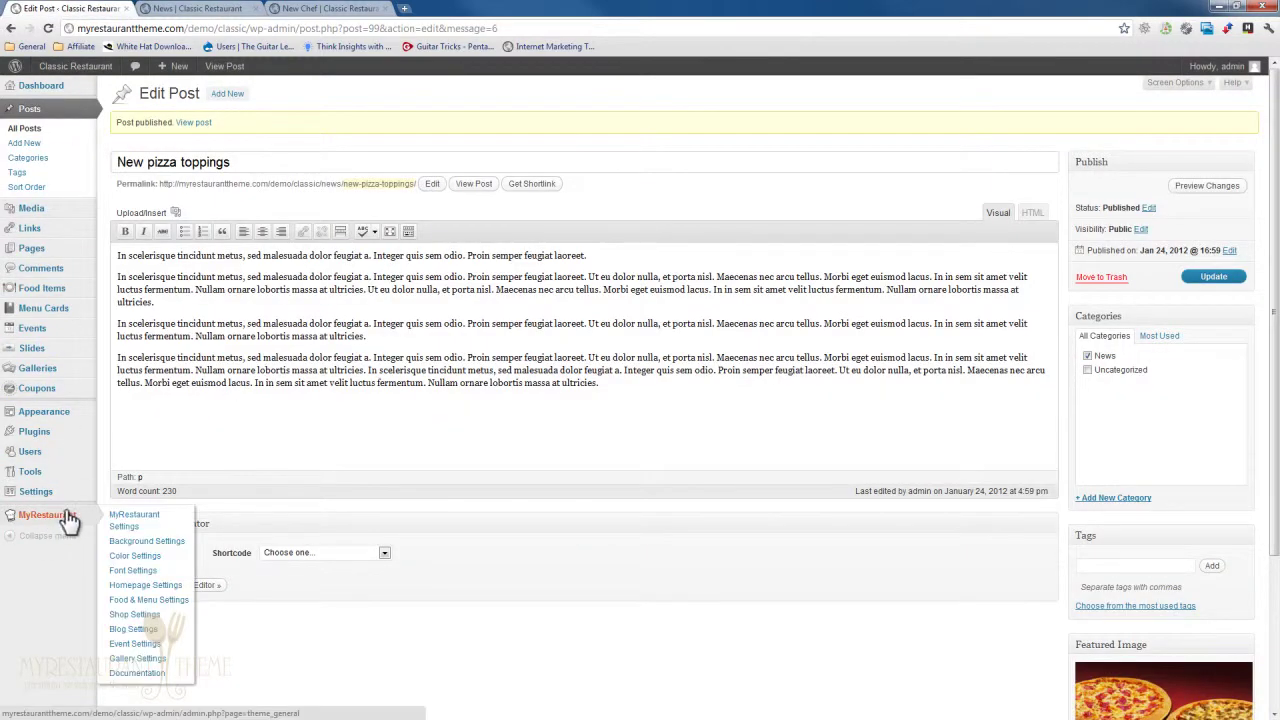
{"action": "left_click", "coordinate": [139, 630]}
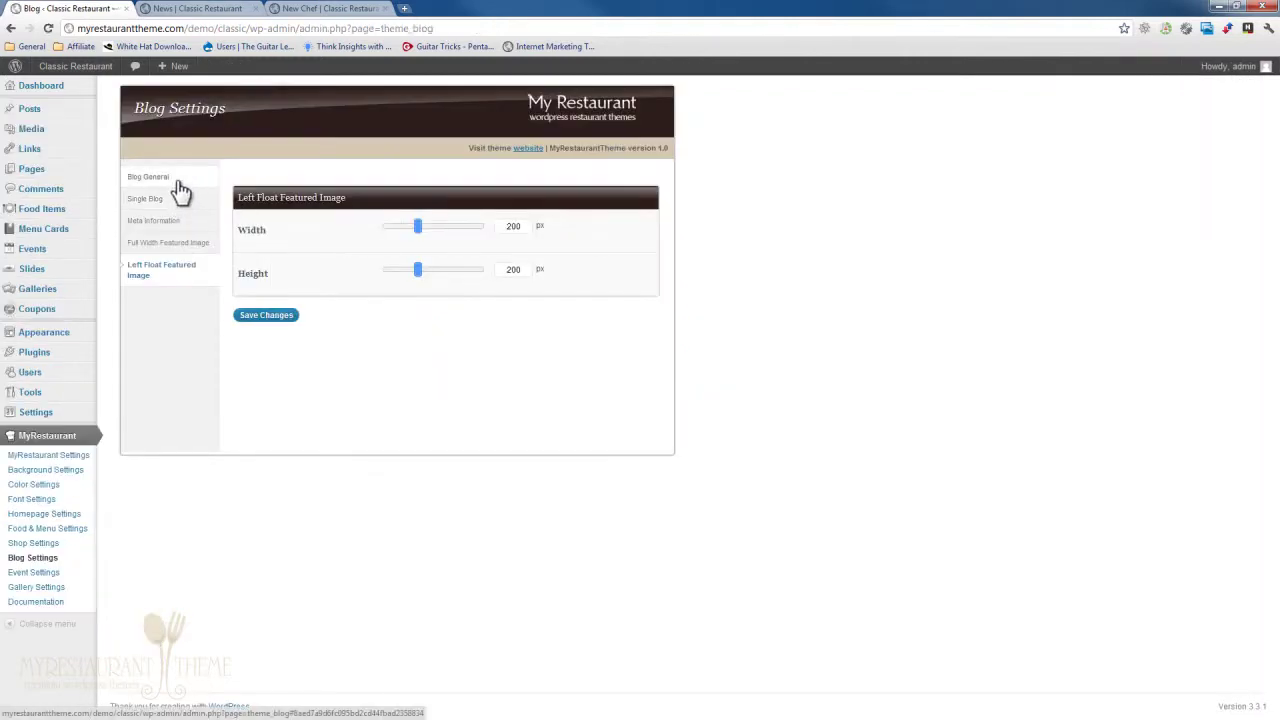
{"action": "left_click", "coordinate": [175, 172]}
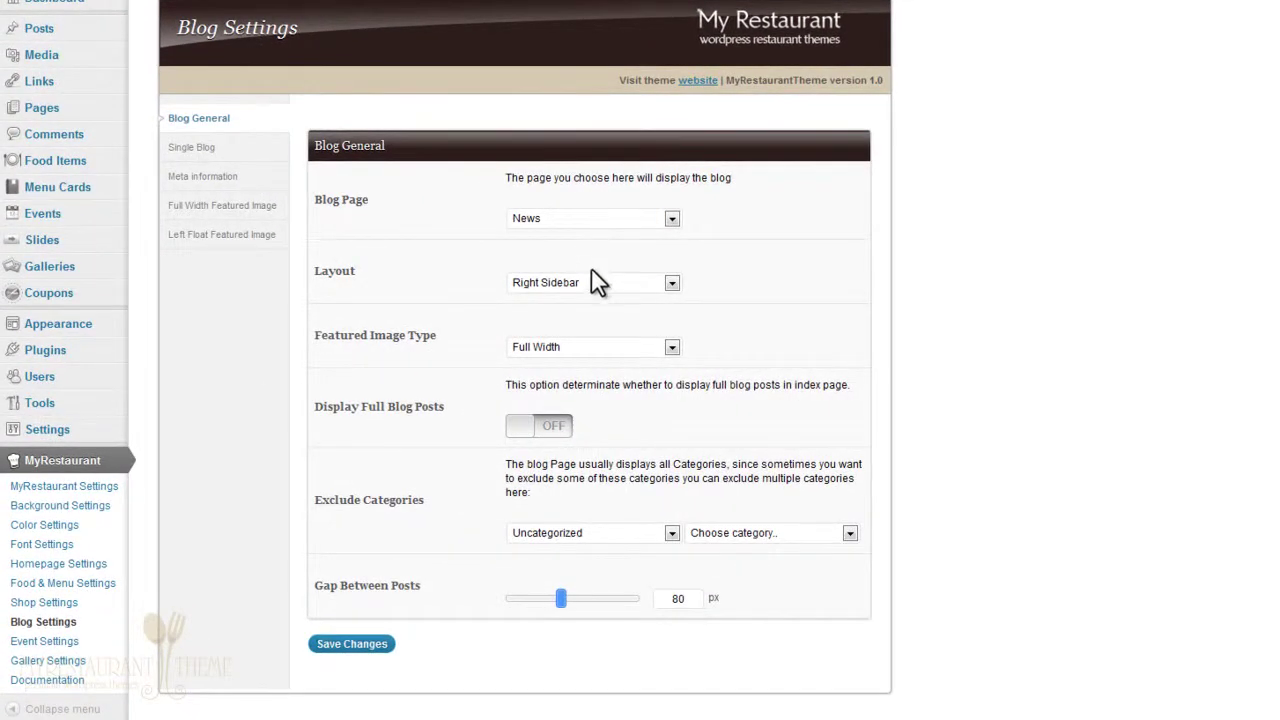
{"action": "left_click", "coordinate": [620, 350]}
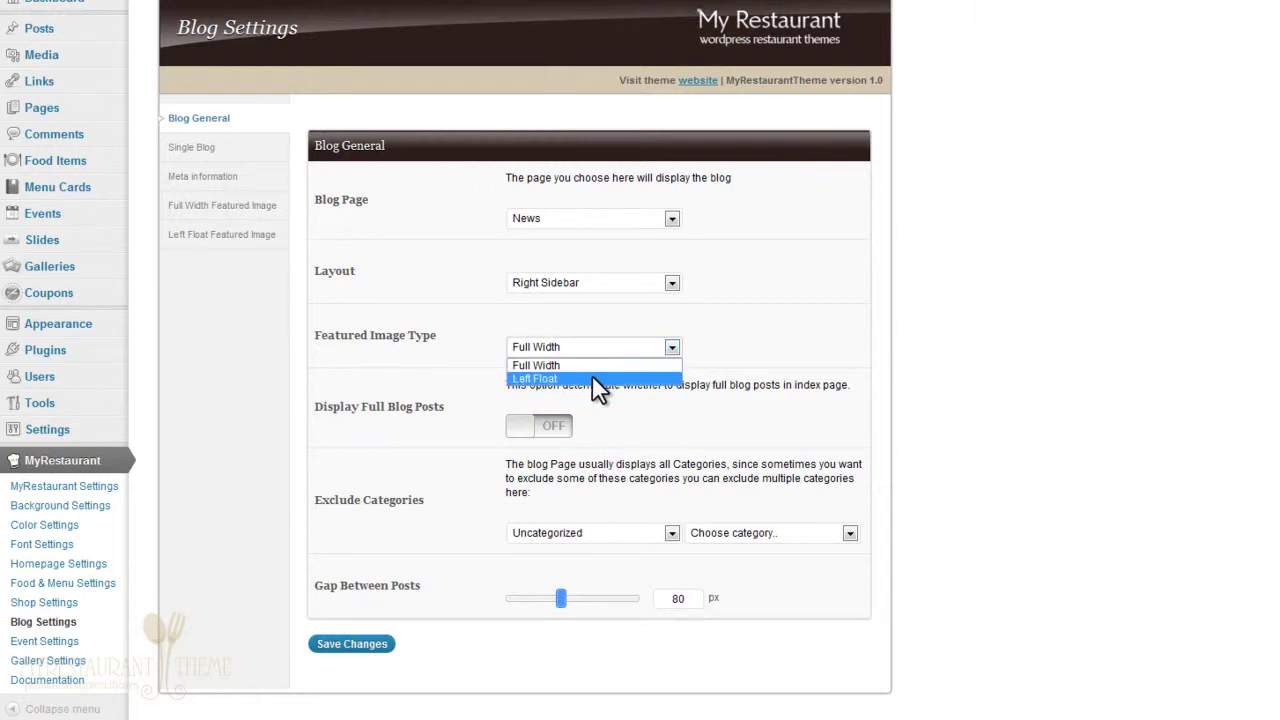
{"action": "left_click", "coordinate": [591, 379]}
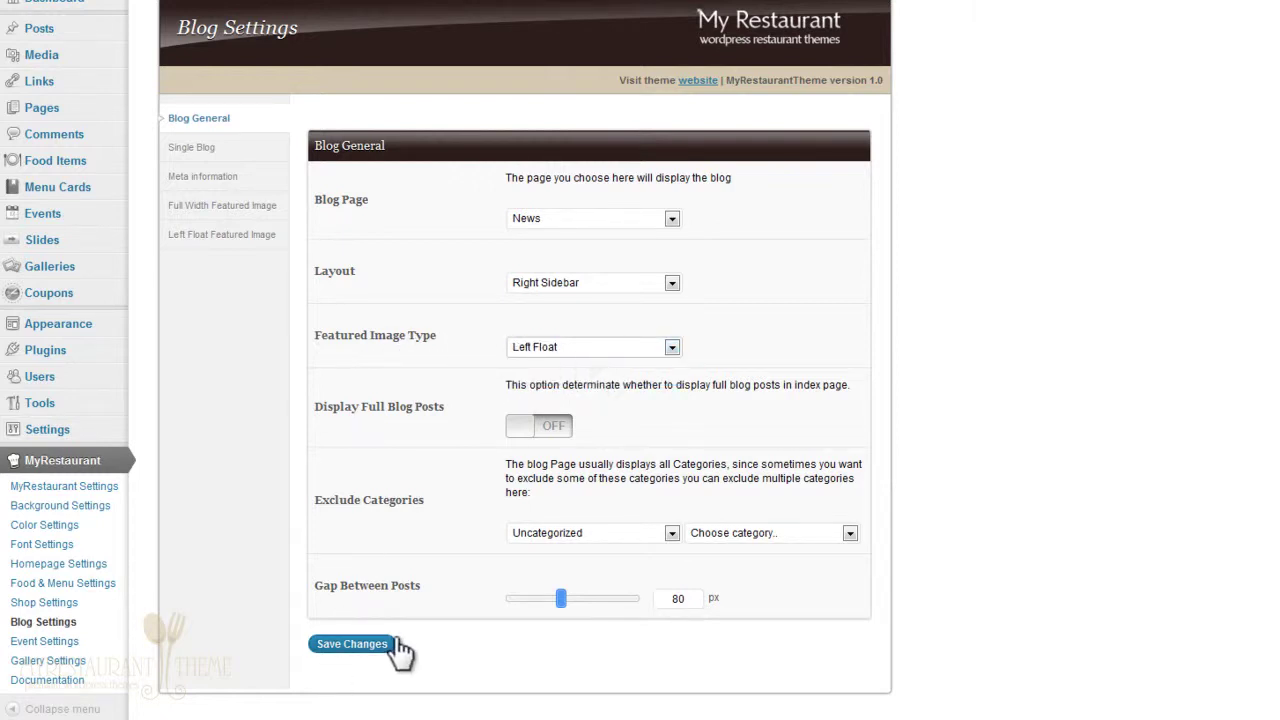